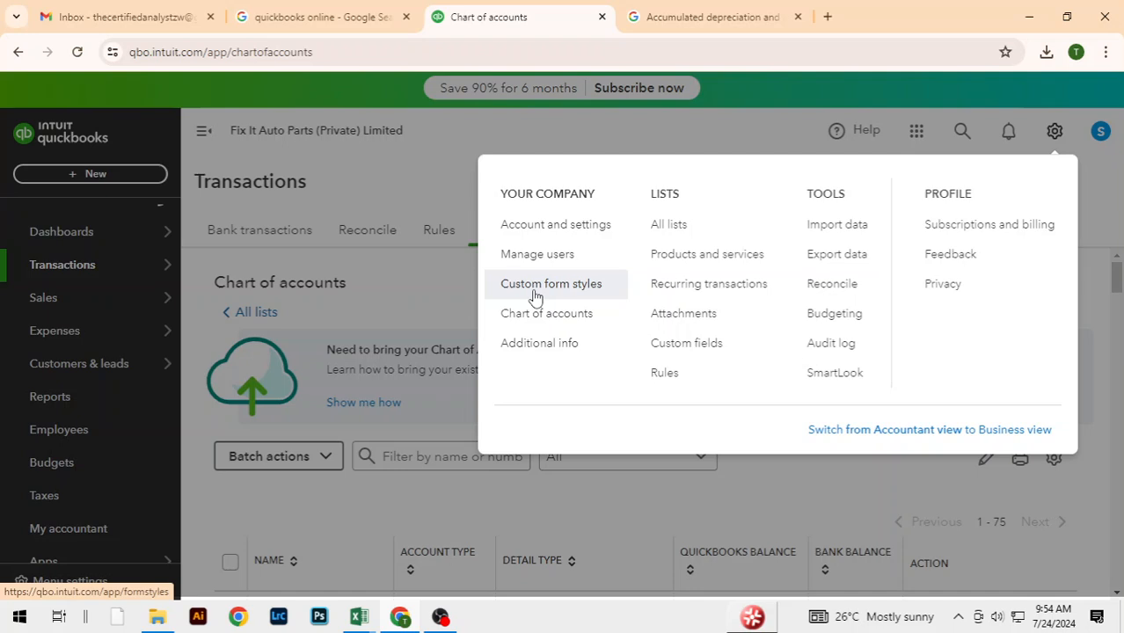
Go to the custom form styles and open the Standard style for editing
left_click(535, 291)
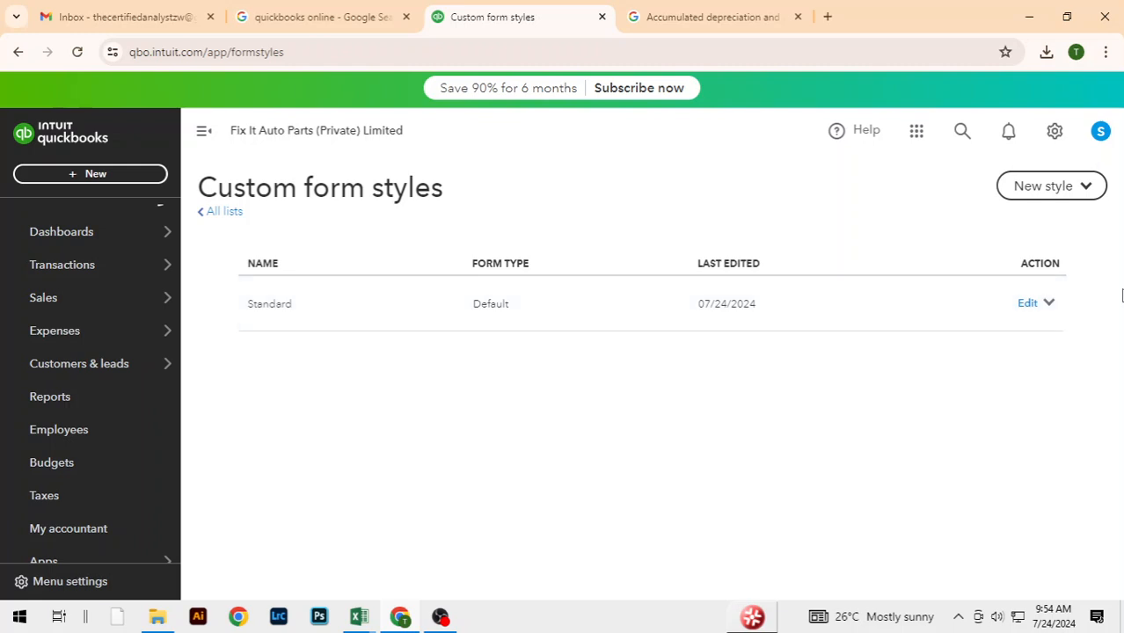
left_click(1031, 308)
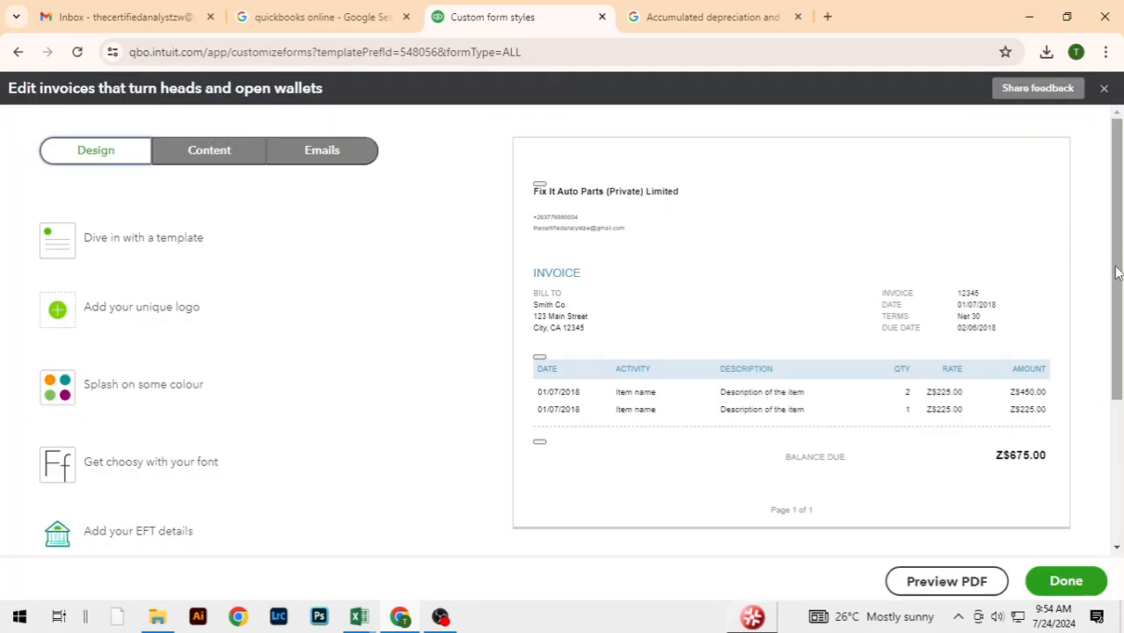
left_click_drag(1117, 272, 1122, 243)
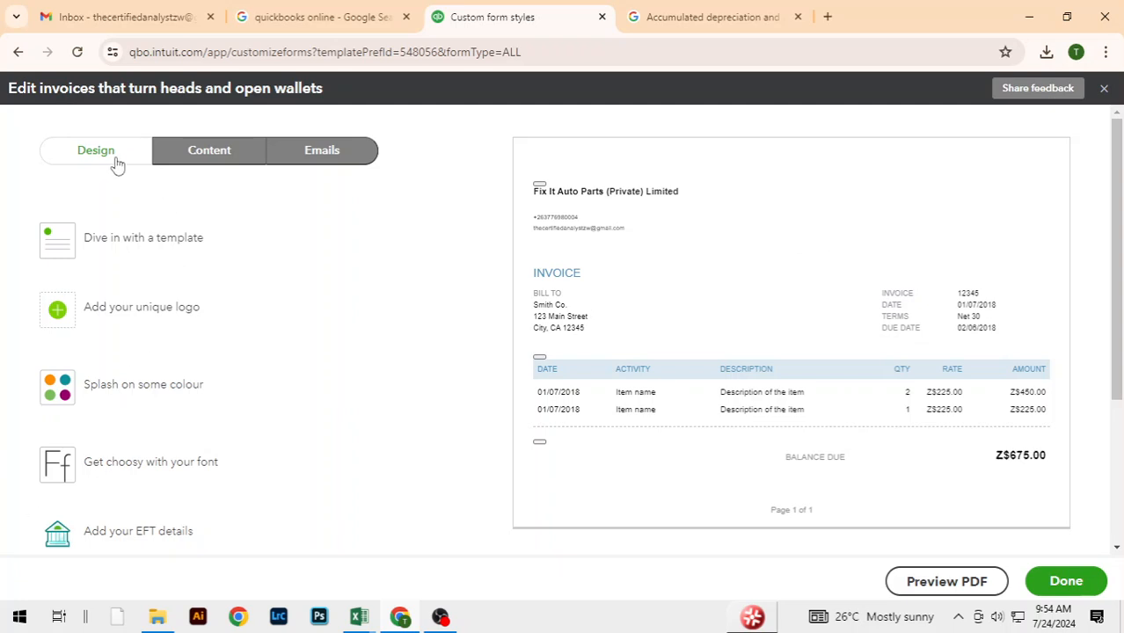
Change the invoice form's colour to dark navy blue, #202e5a
left_click(129, 402)
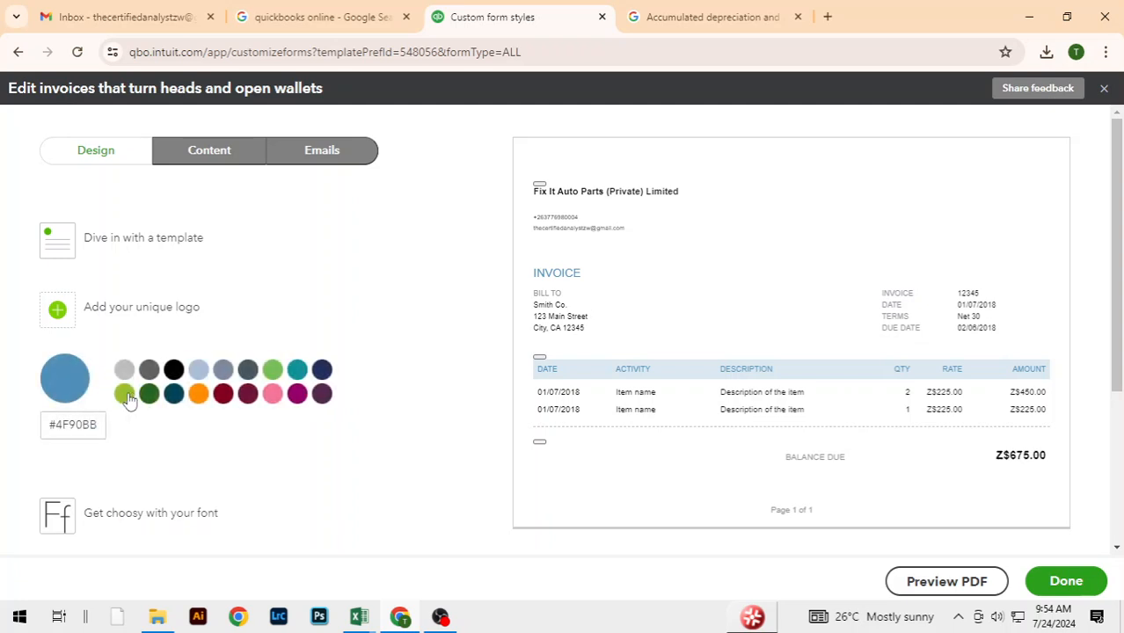
left_click(322, 370)
Examine the available fonts, the remaining design options and the logo option for the invoice form
scroll(396, 305, "down", 1)
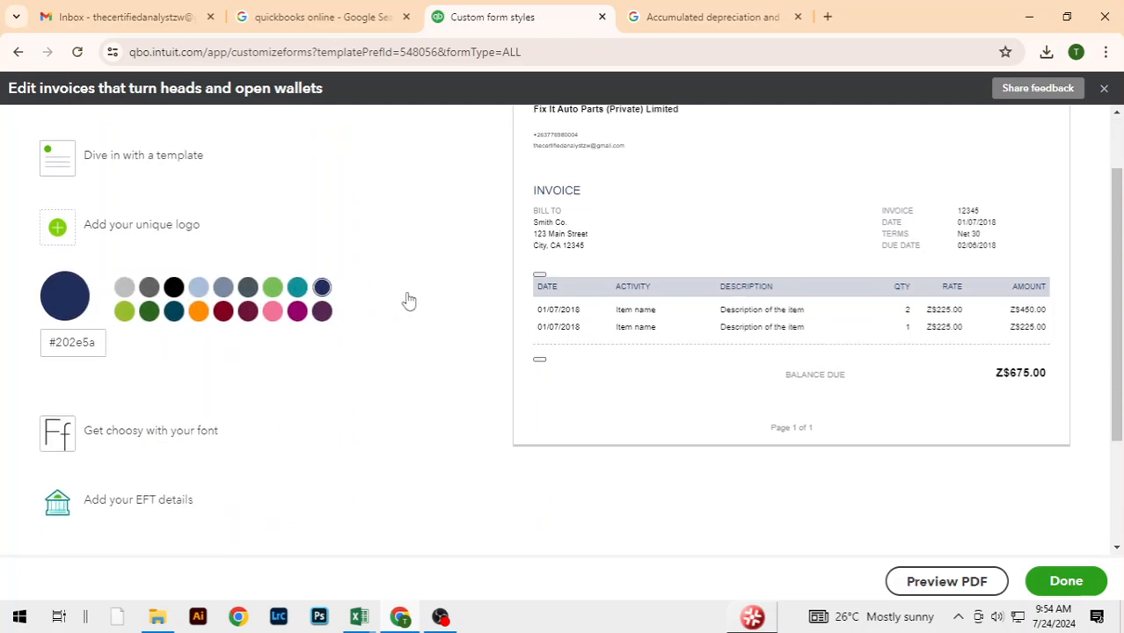
left_click(130, 433)
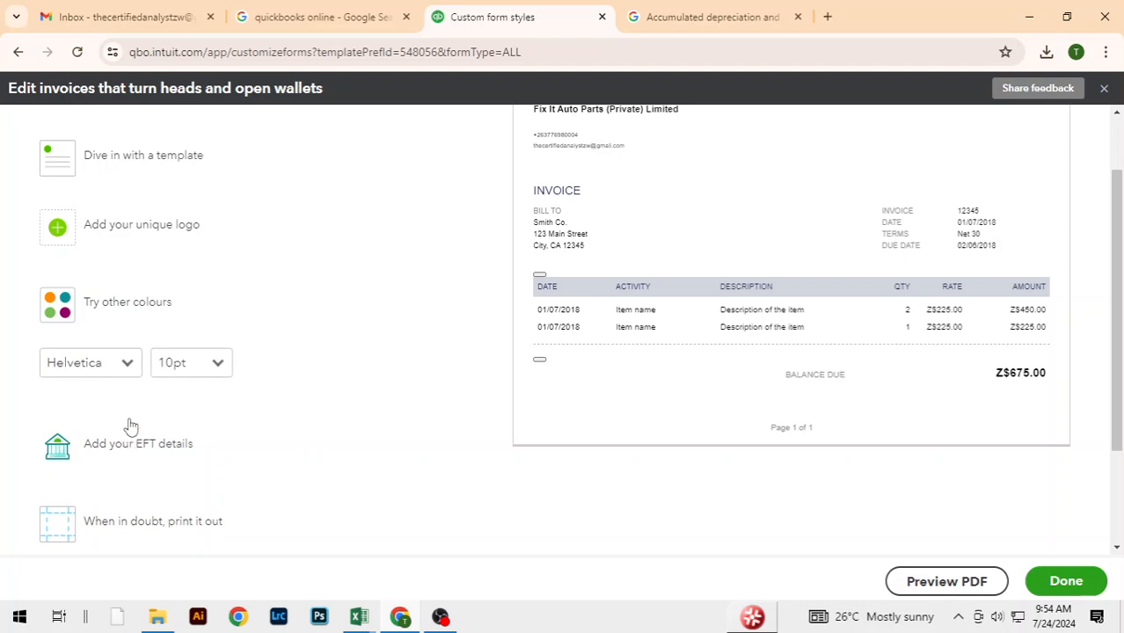
left_click(127, 368)
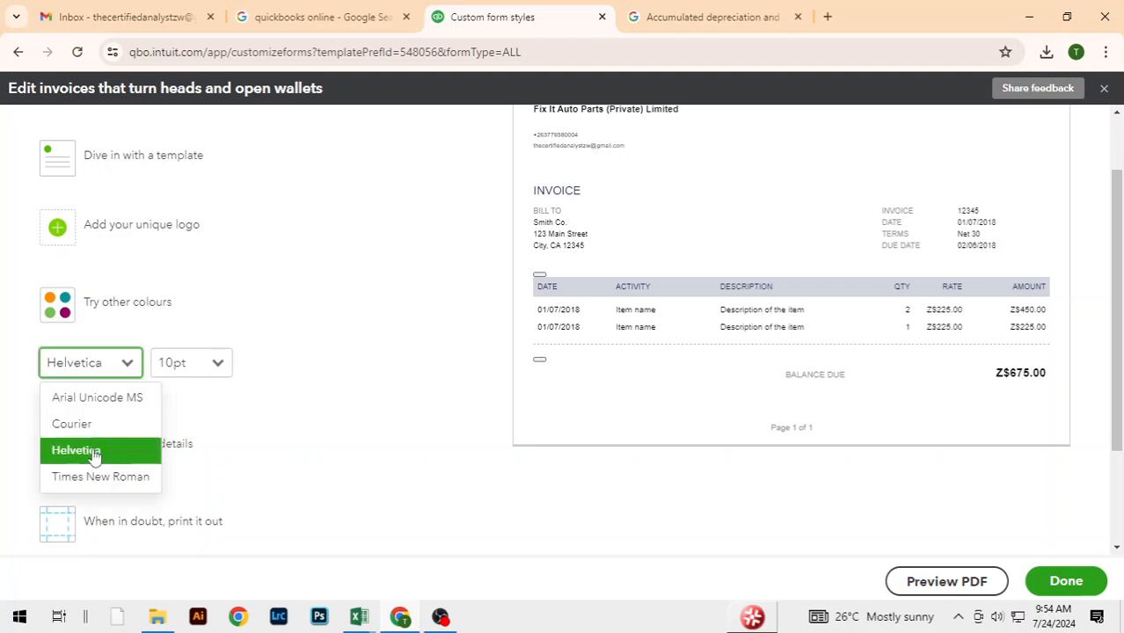
left_click(351, 341)
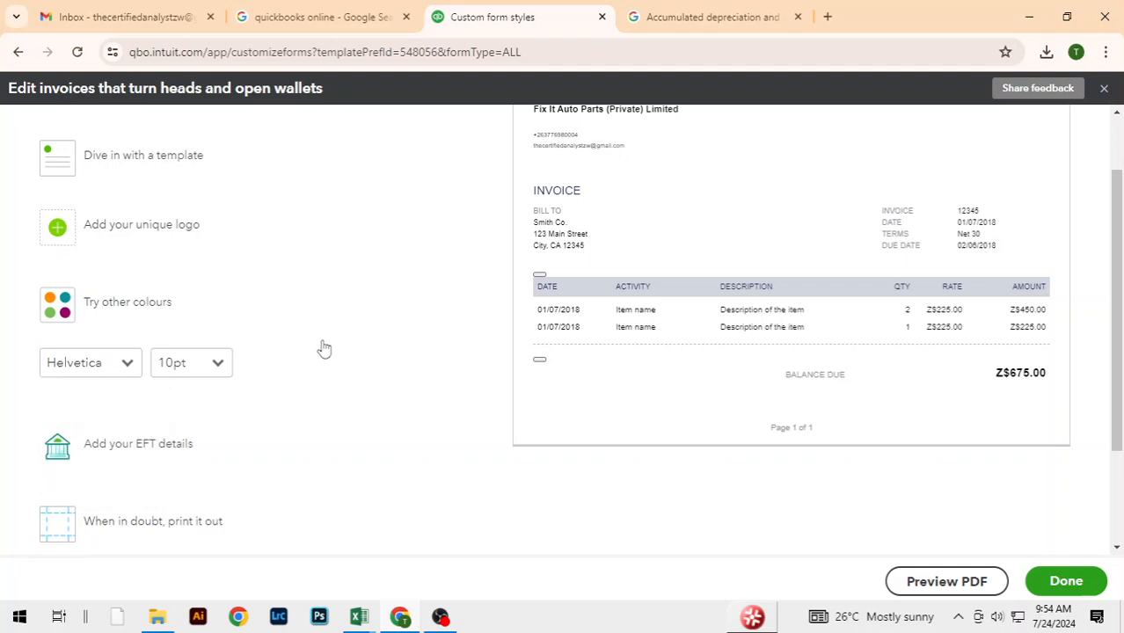
scroll(314, 319, "down", 1)
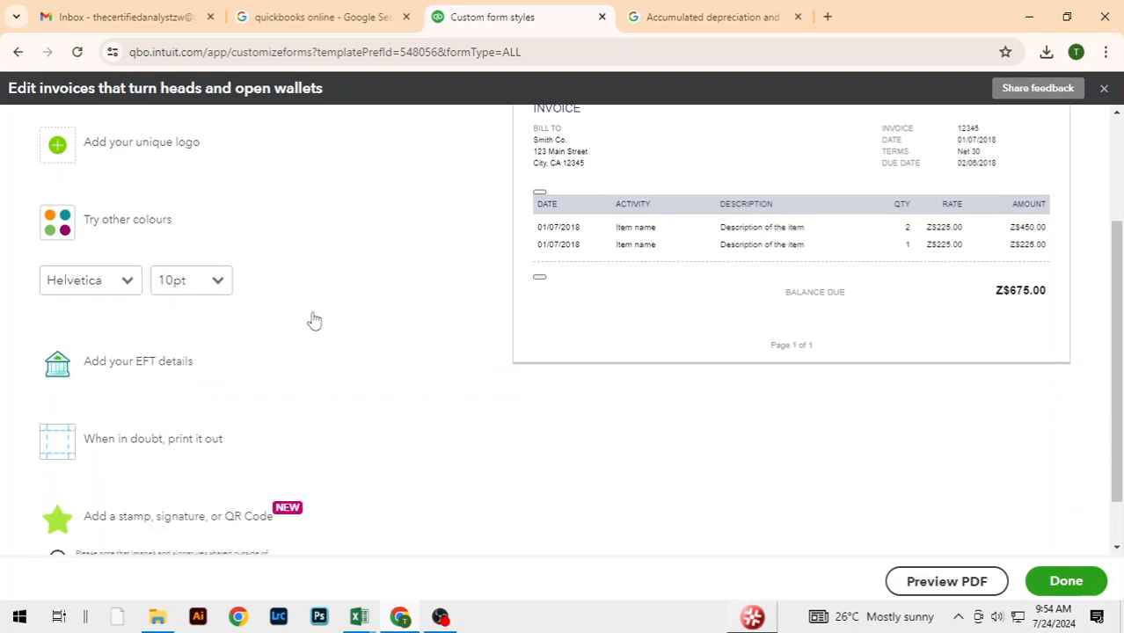
scroll(315, 319, "down", 1)
scroll(314, 319, "up", 3)
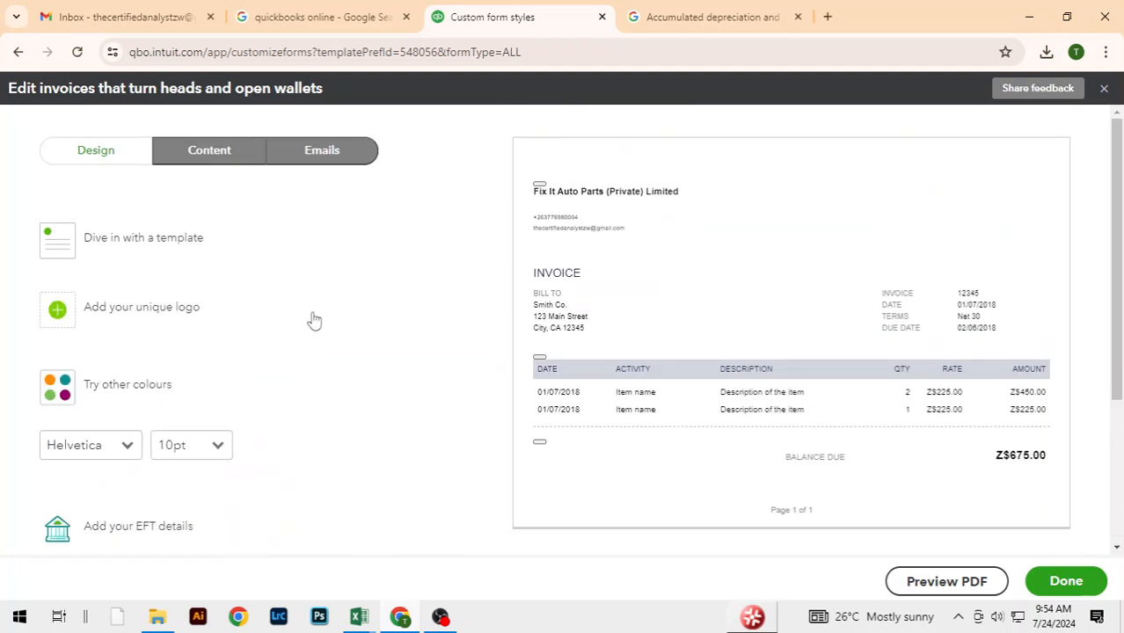
left_click(116, 315)
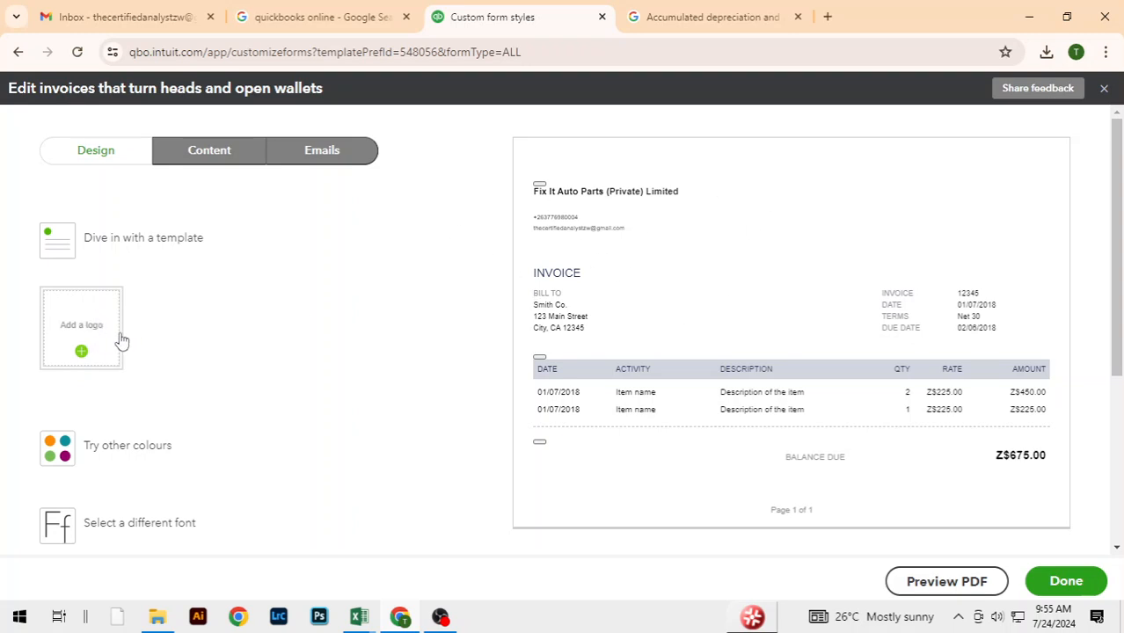
Review the header, form name and display settings in the invoice form's content, and save the form style
left_click(207, 154)
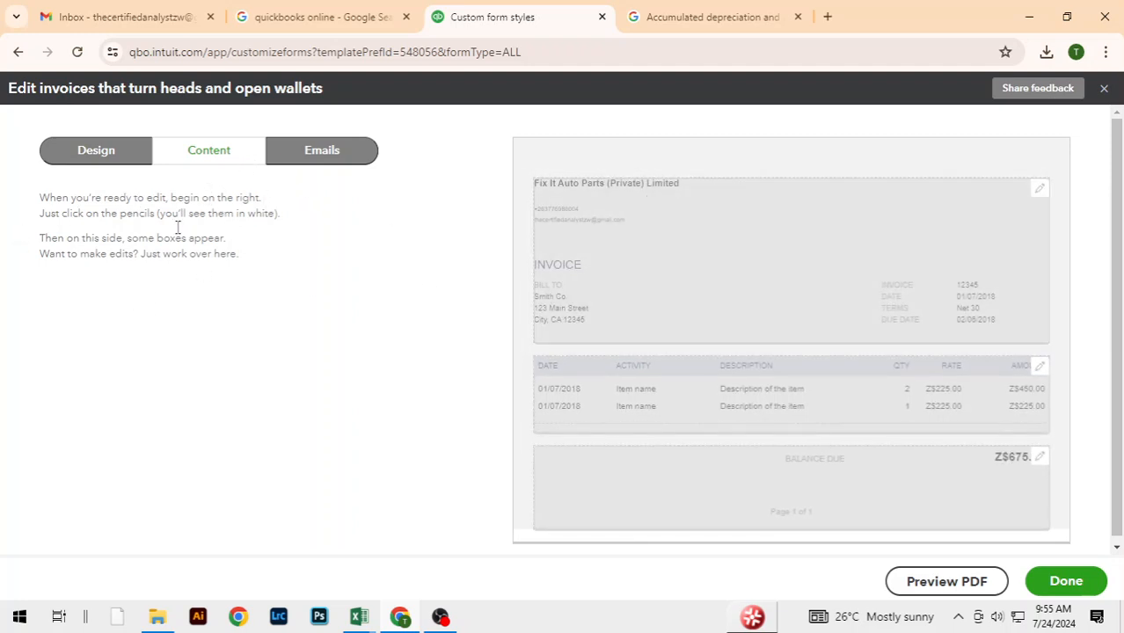
left_click(688, 266)
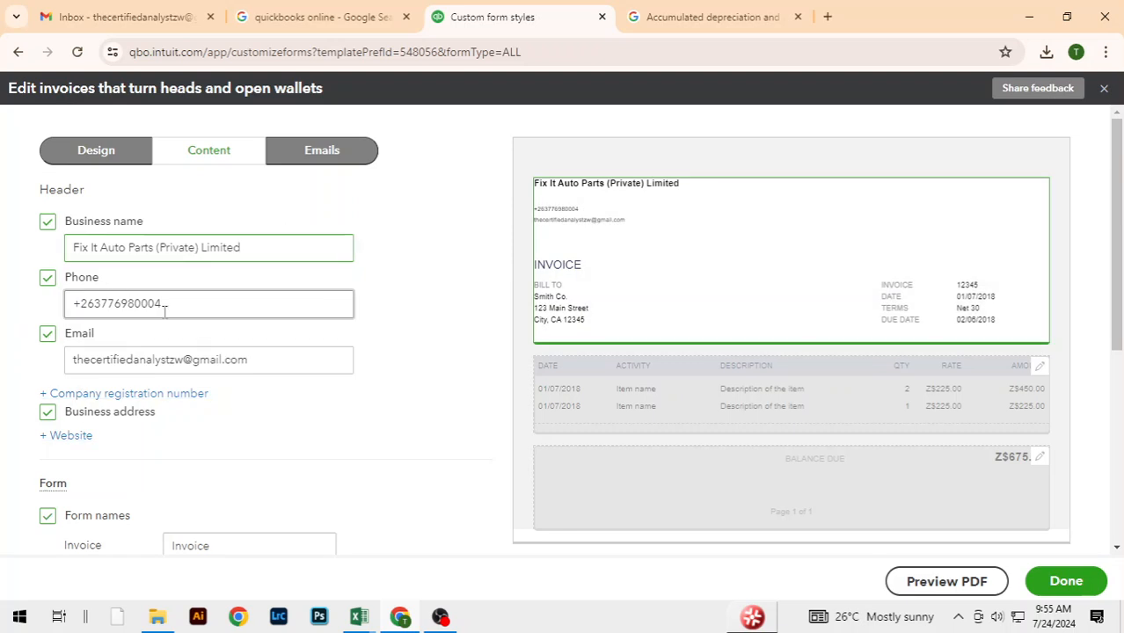
scroll(452, 325, "down", 2)
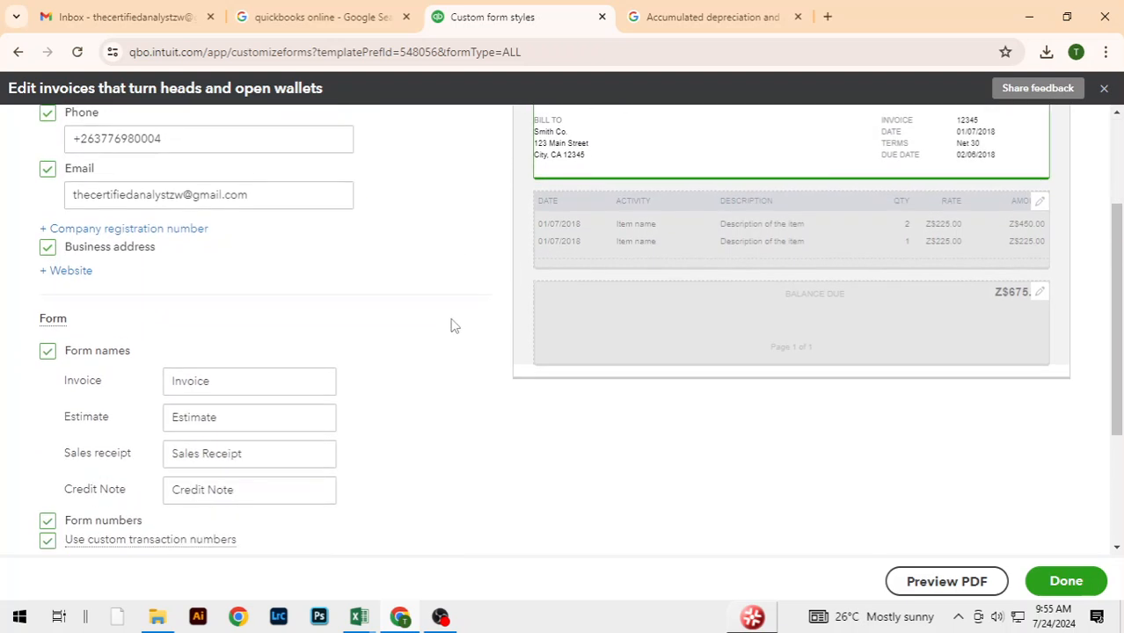
scroll(452, 324, "up", 1)
scroll(362, 361, "down", 3)
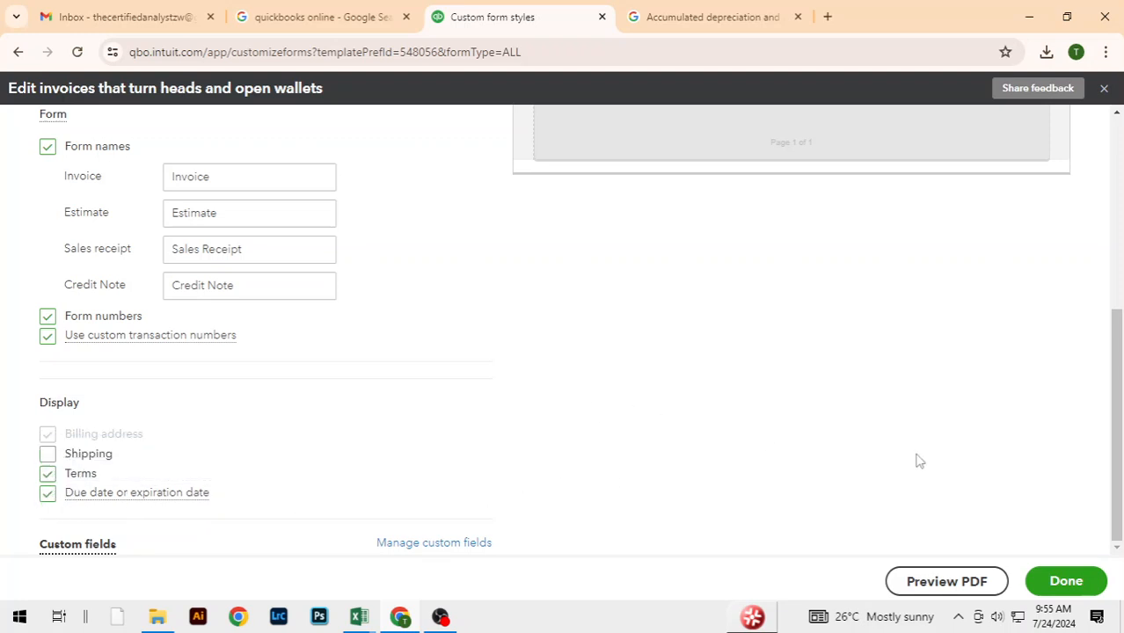
scroll(776, 476, "up", 5)
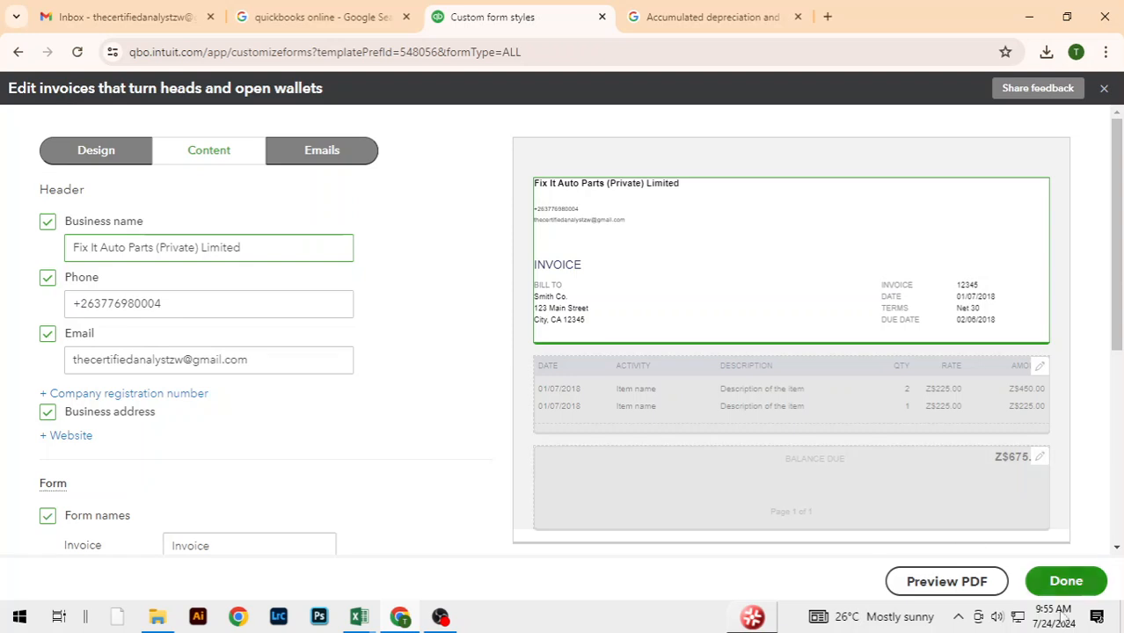
left_click(1066, 582)
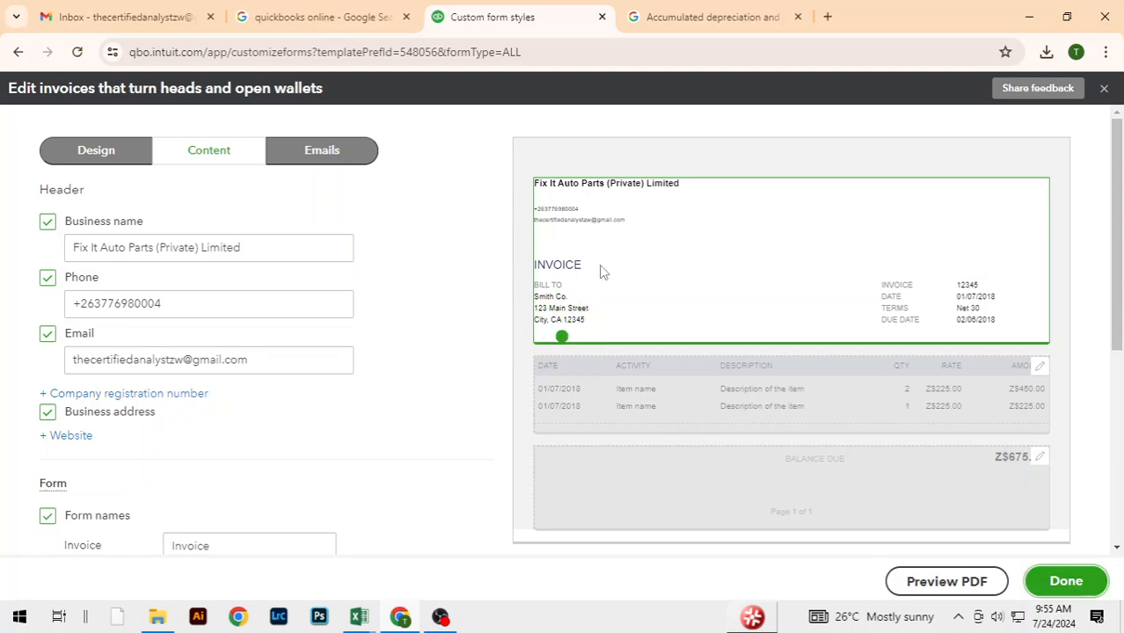
left_click(581, 209)
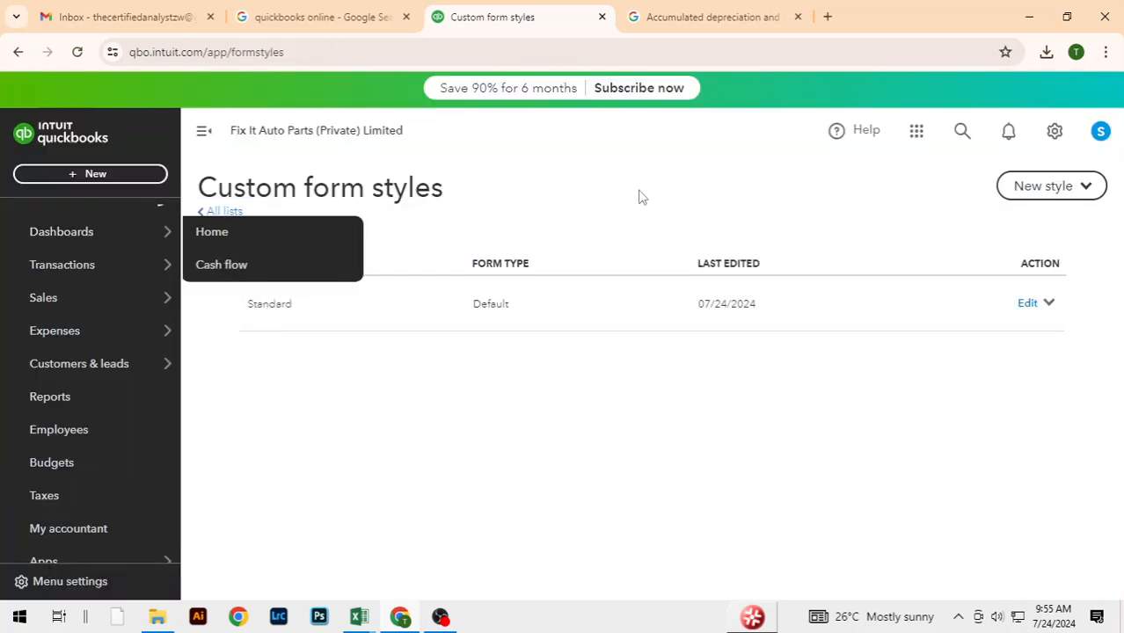
Open the company's account and settings, and open the company name section to review its logo and name fields
left_click(1055, 131)
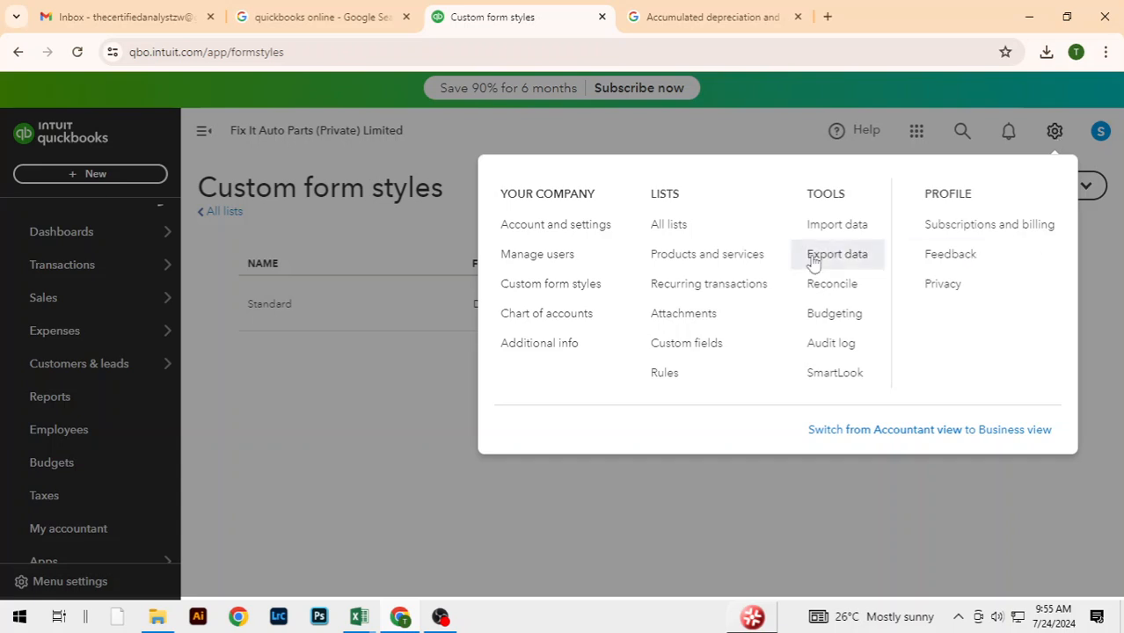
left_click(542, 229)
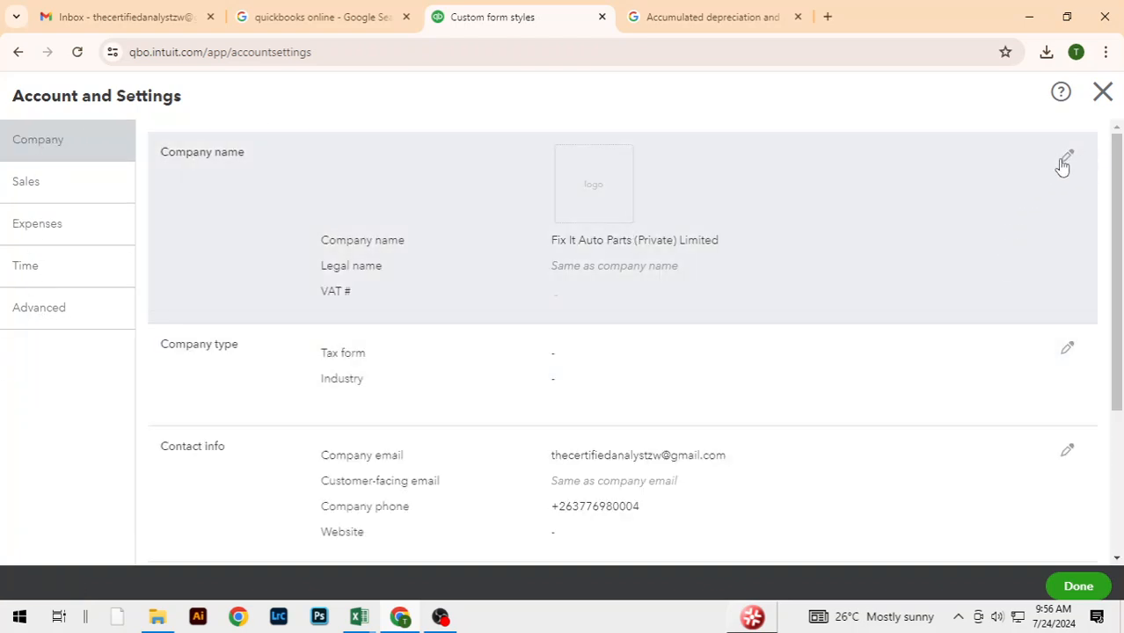
left_click(1064, 161)
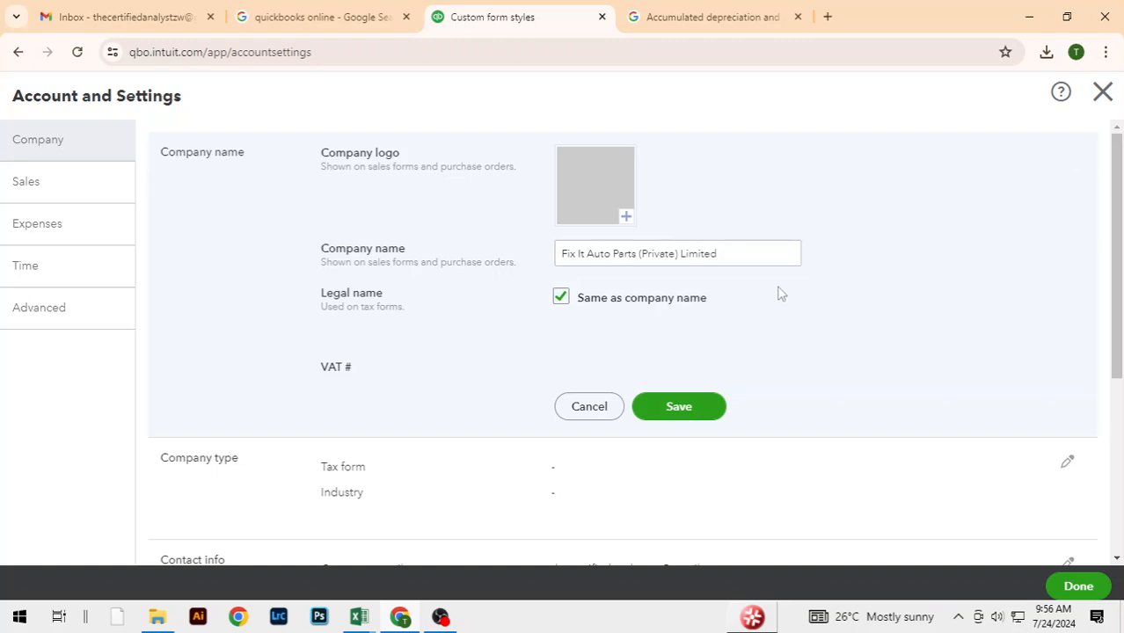
scroll(883, 220, "down", 2)
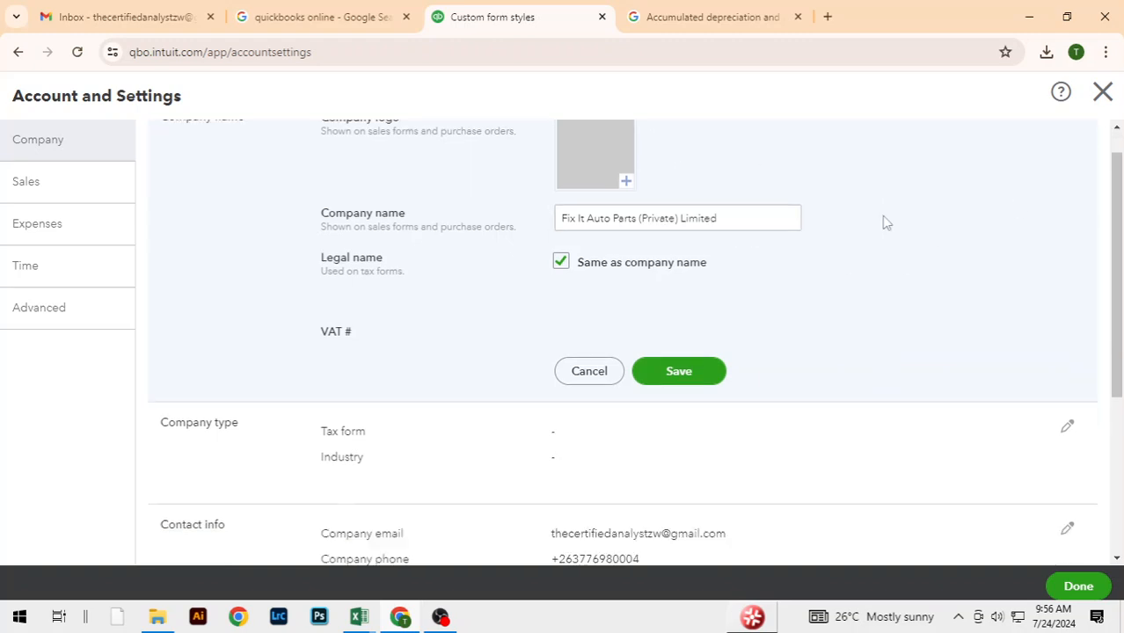
scroll(884, 221, "up", 2)
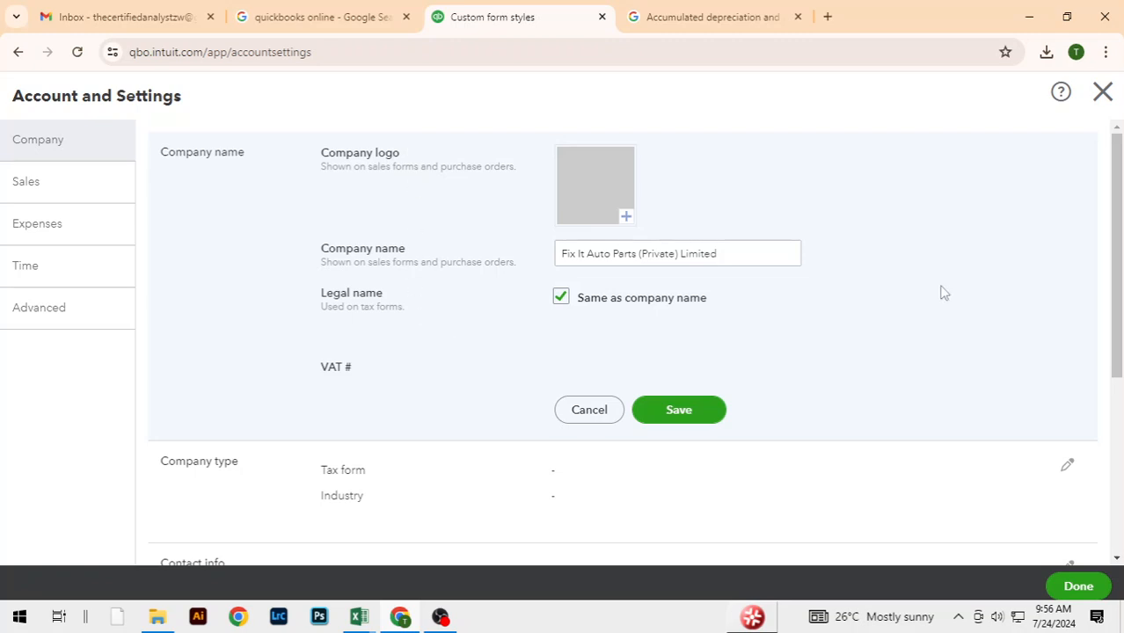
scroll(944, 292, "down", 3)
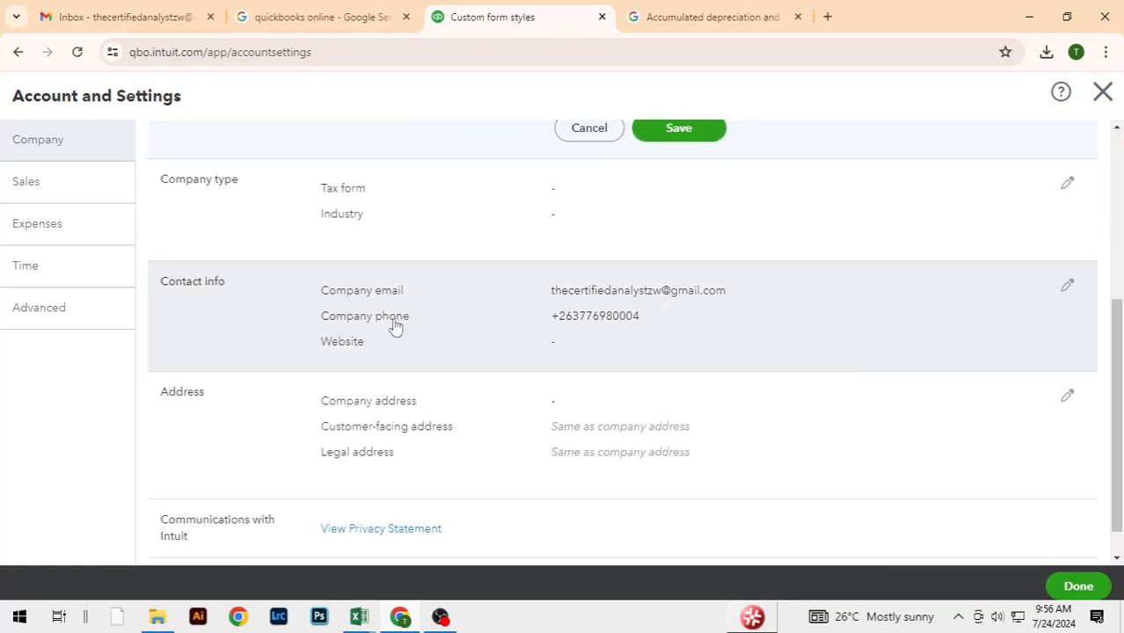
Open the company's contact info for editing, review its fields and save the section
left_click(1067, 289)
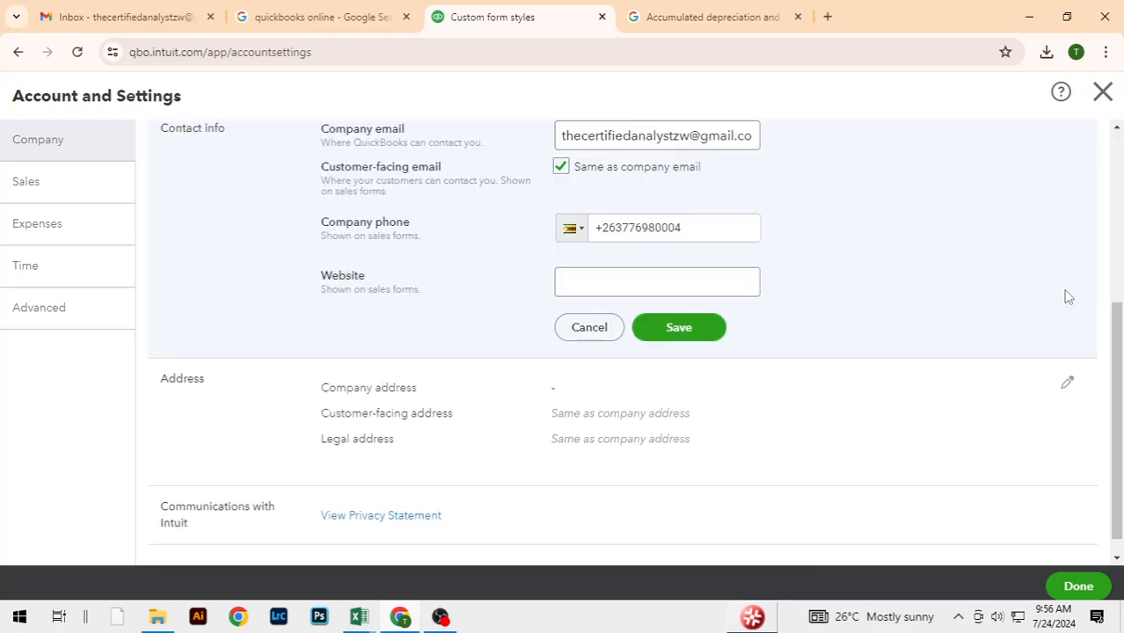
scroll(876, 206, "up", 2)
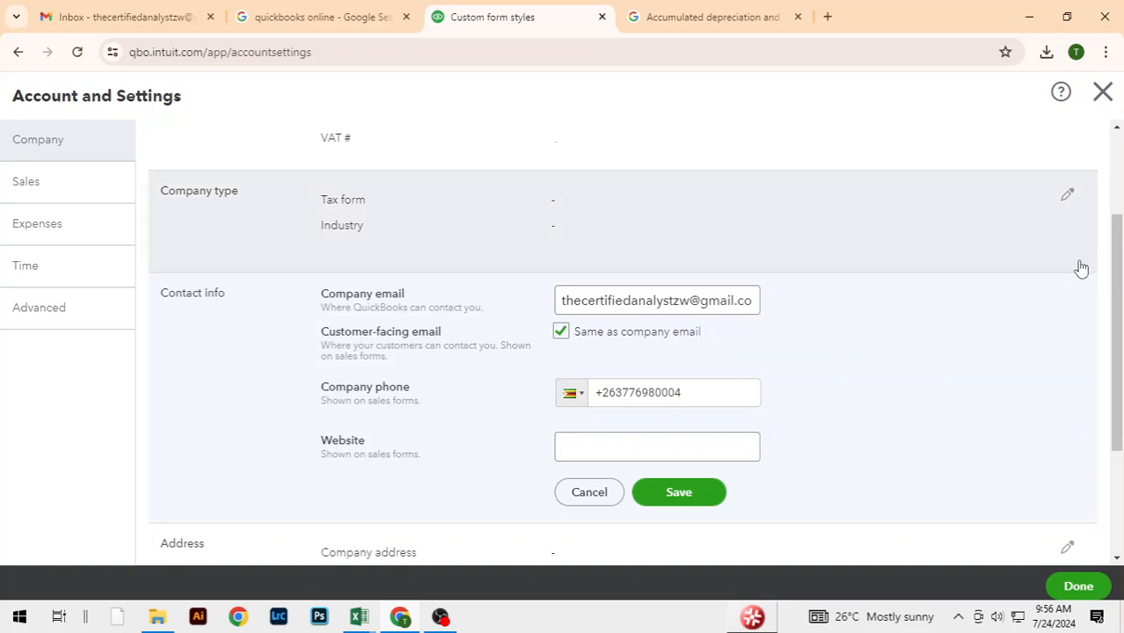
left_click_drag(1115, 264, 1117, 352)
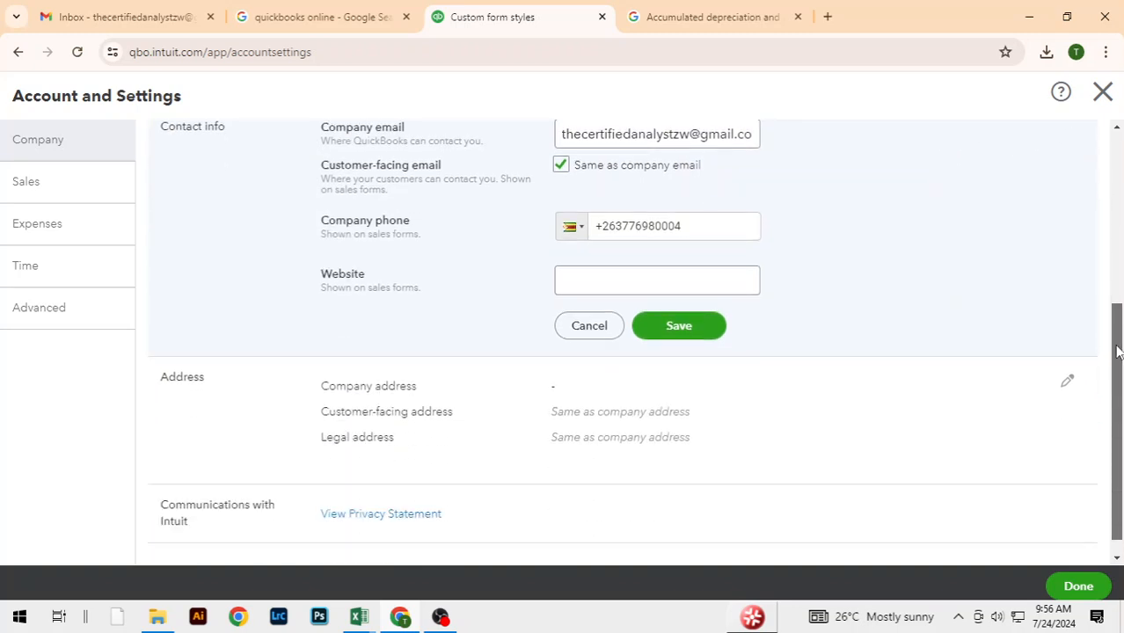
left_click(679, 323)
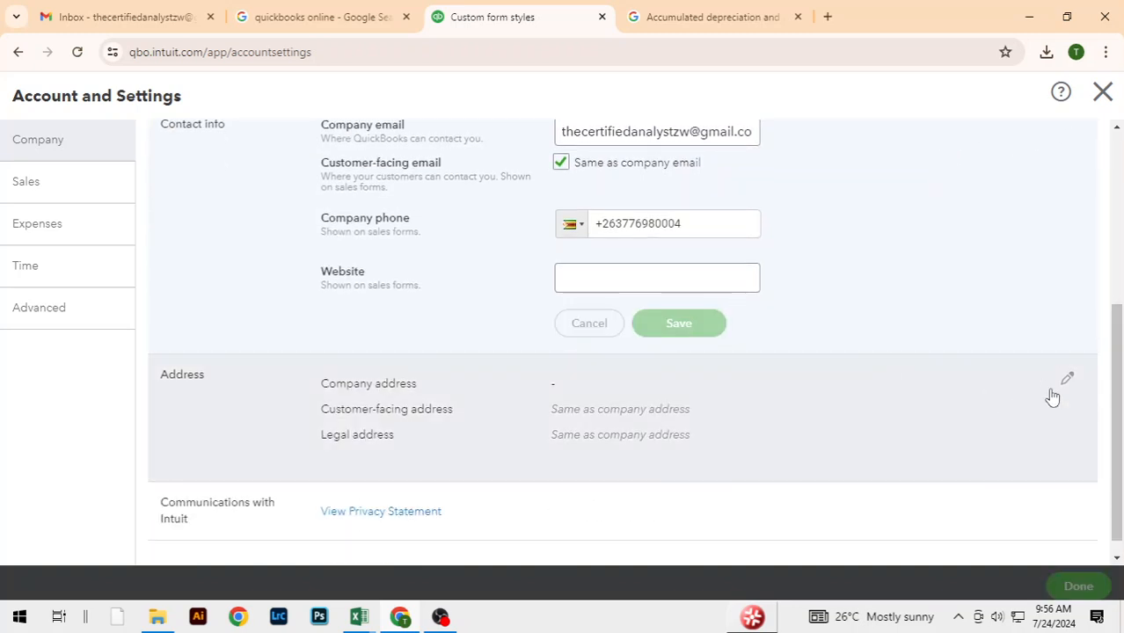
Open the company's address section for editing and enter the street address
left_click(1062, 383)
left_click(706, 303)
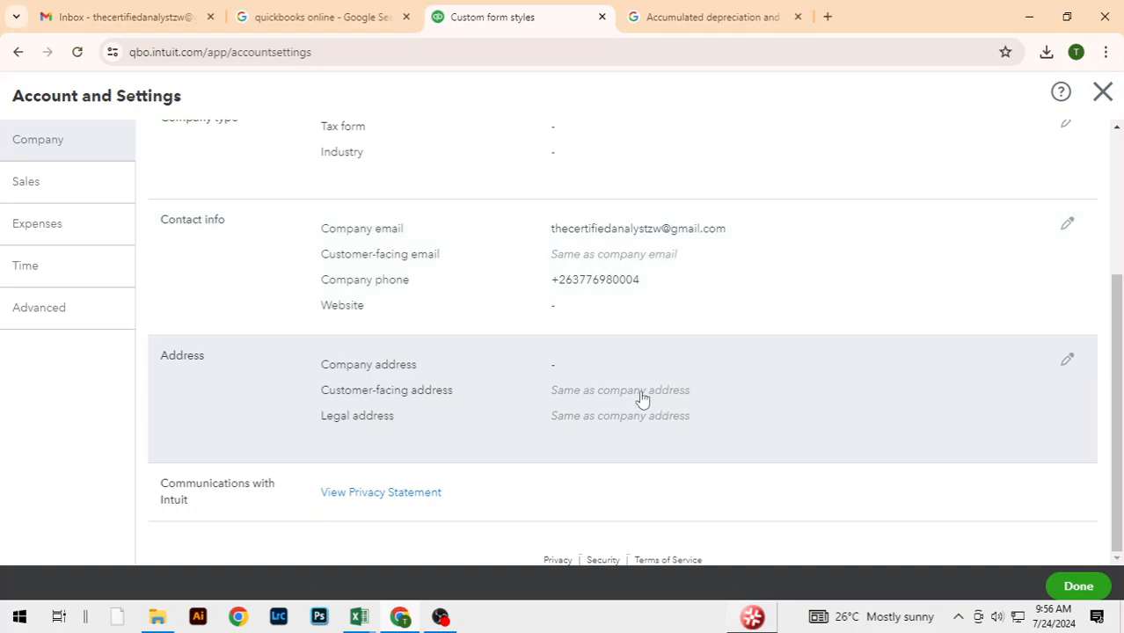
left_click(599, 390)
left_click(618, 272)
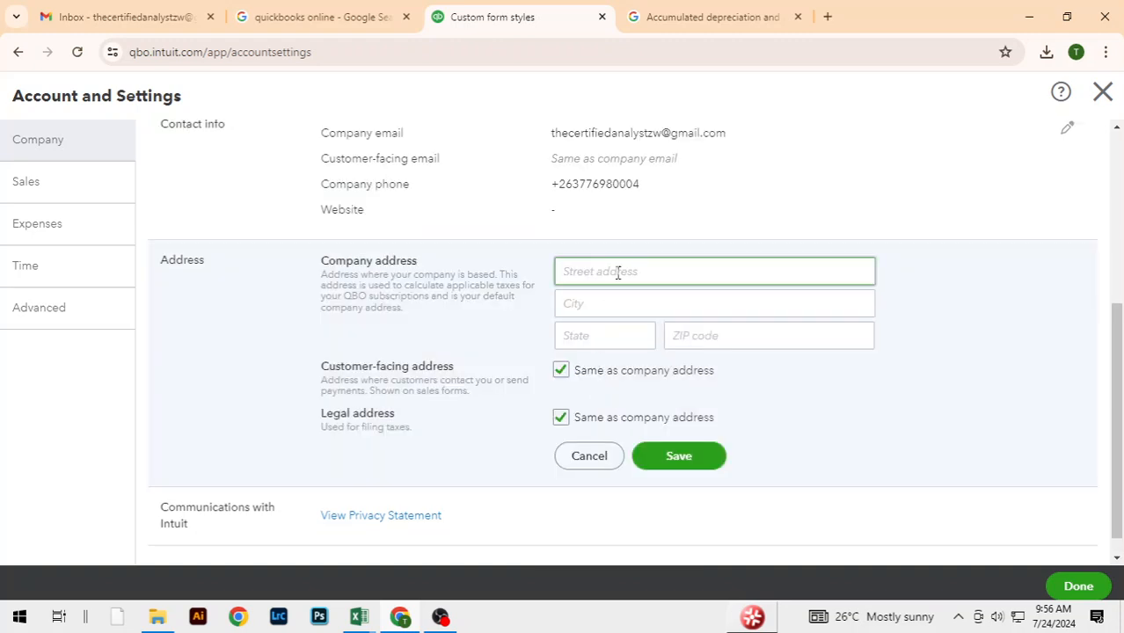
type("C")
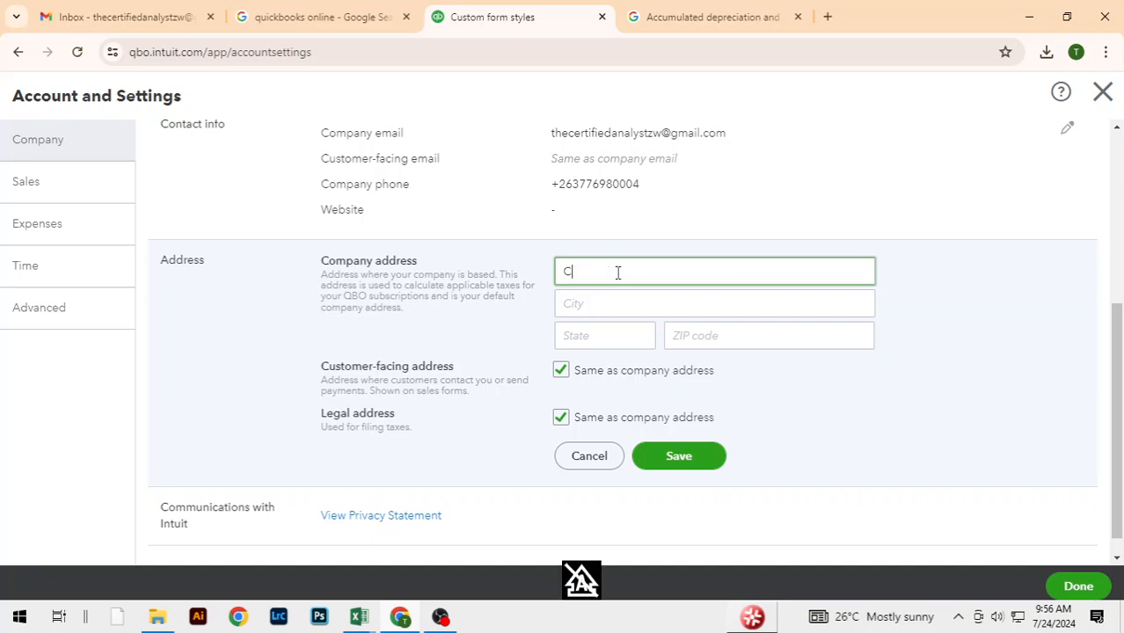
type("nr. H")
type("arare St & Bank St")
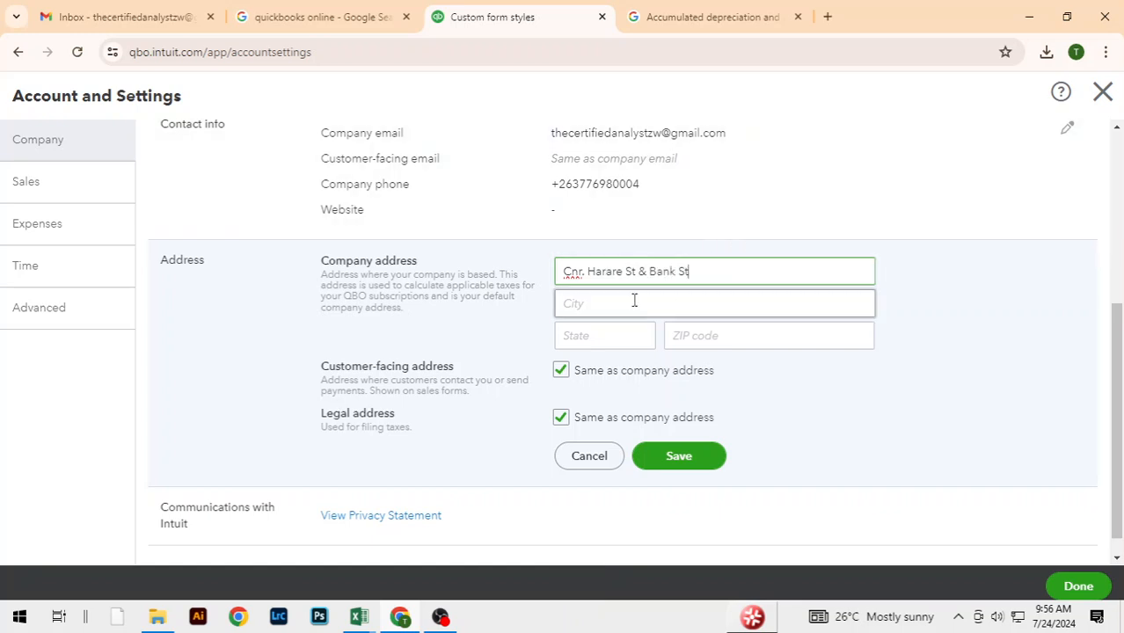
Enter the company's city in the company address and go to the state field
left_click(602, 309)
left_click(614, 343)
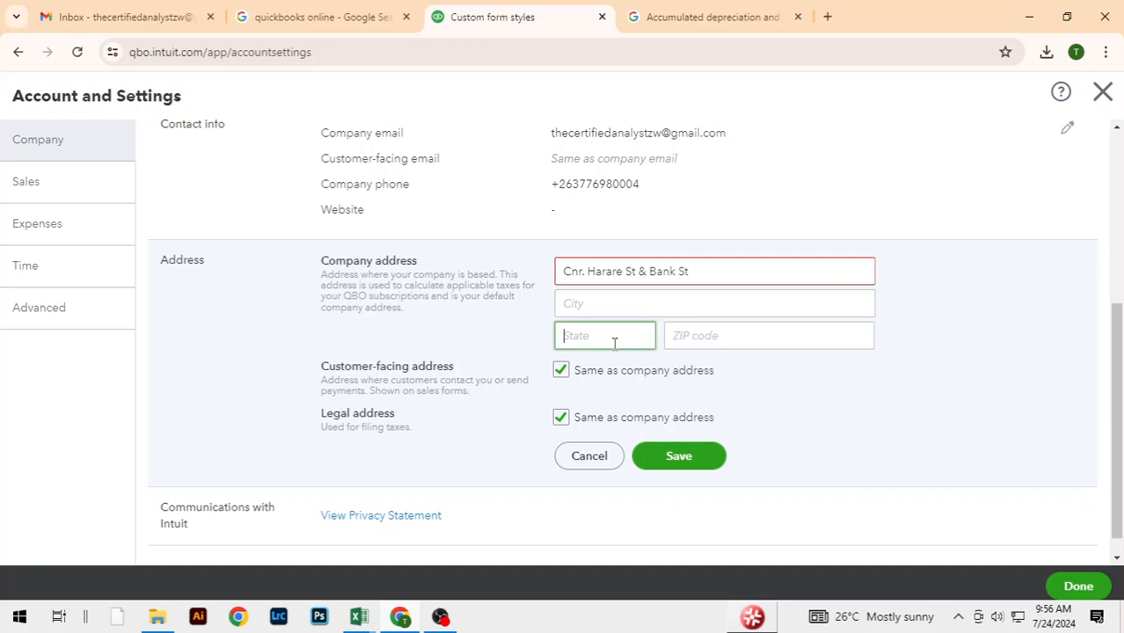
left_click(642, 303)
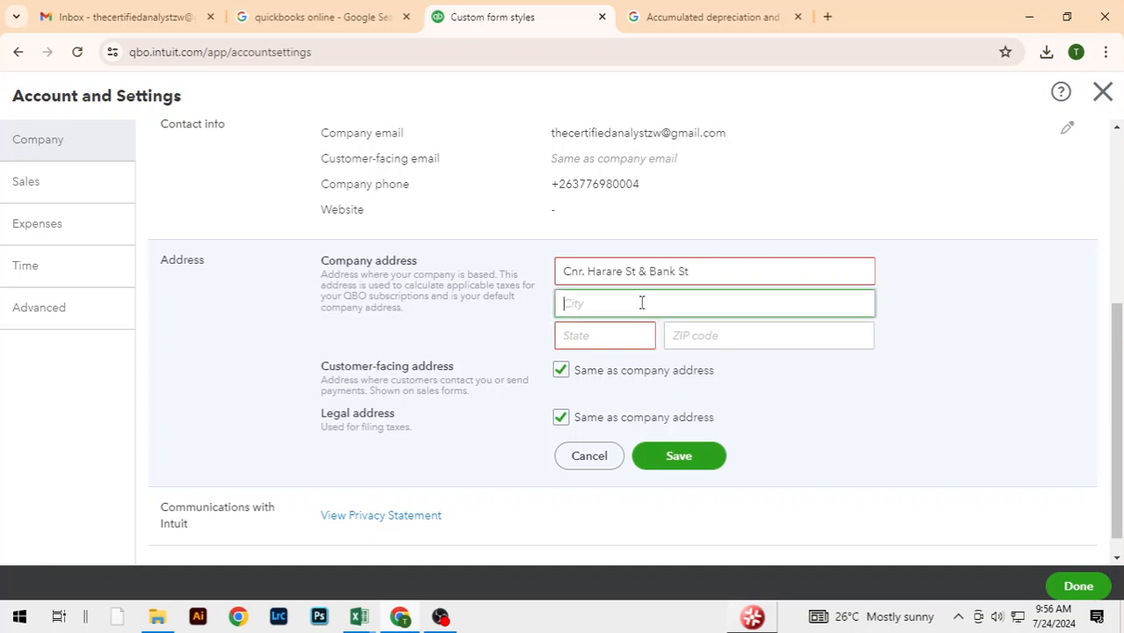
type("Harare")
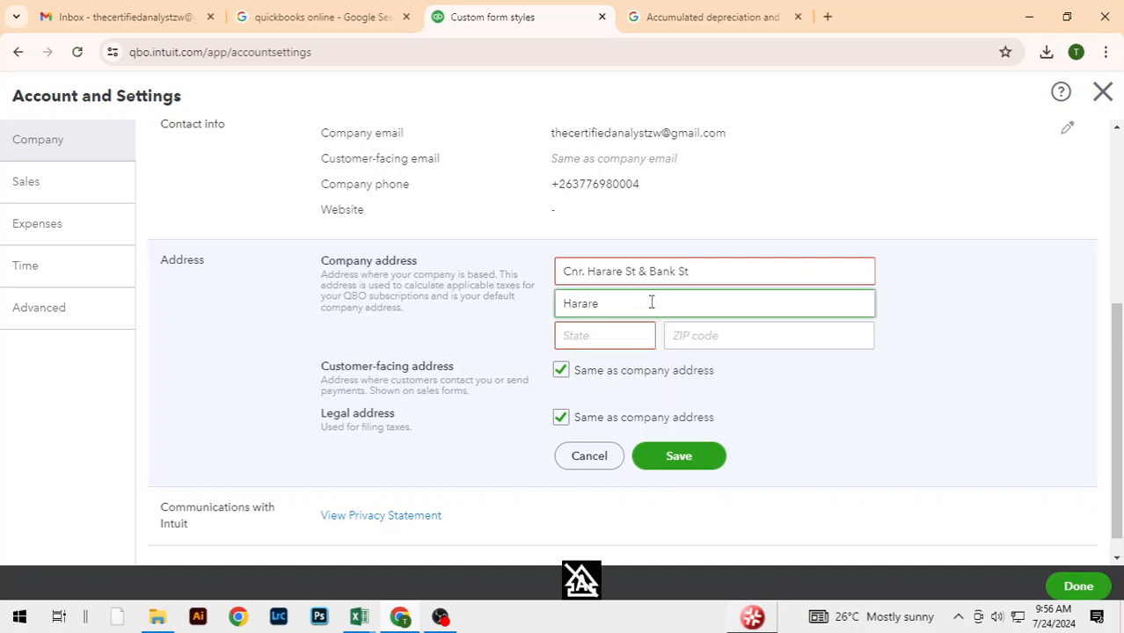
left_click(703, 334)
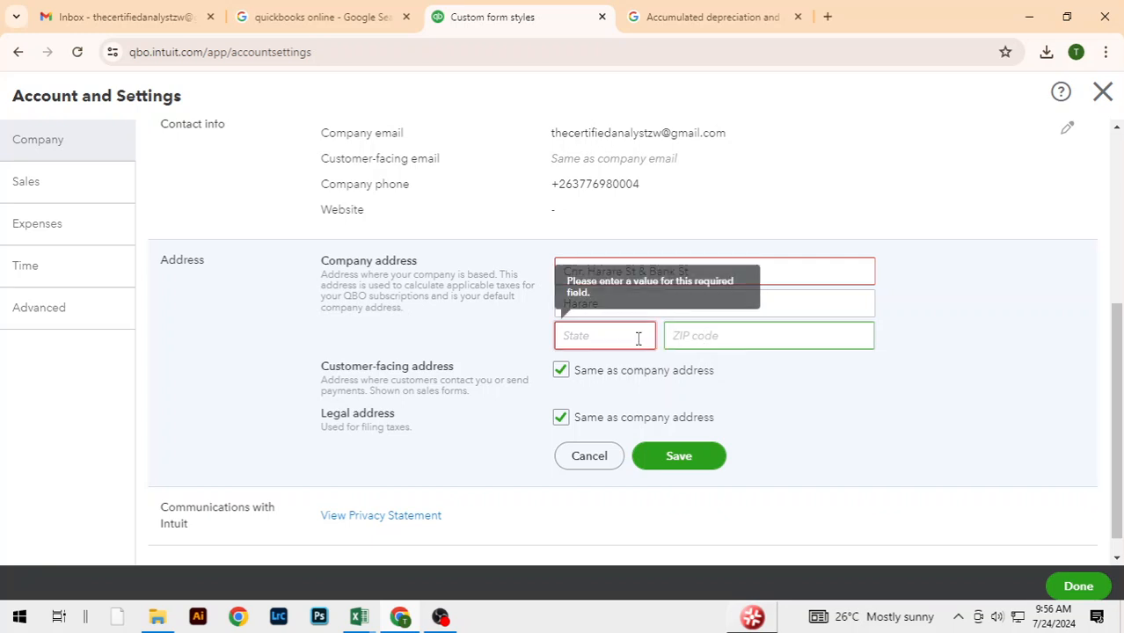
left_click(610, 336)
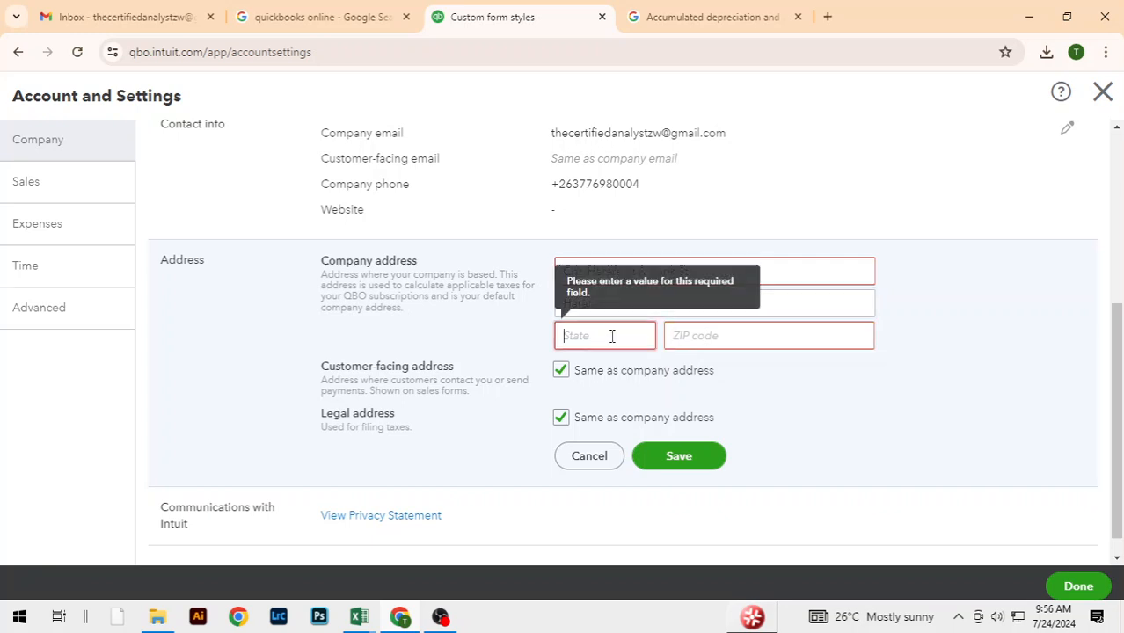
type("Harare")
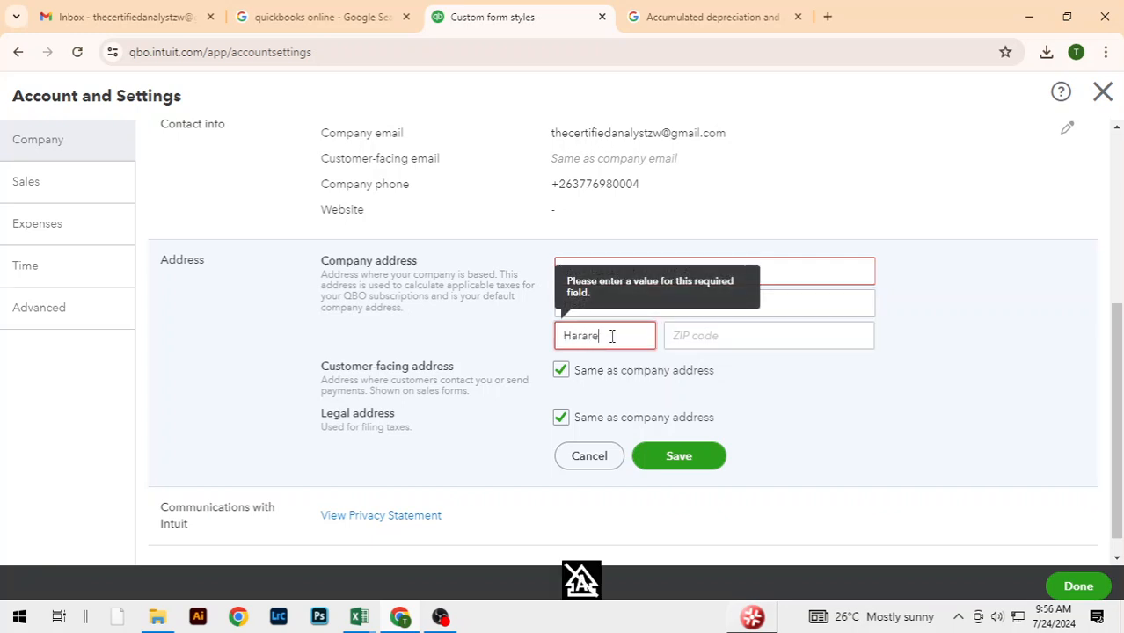
key("BackSpace")
key("BackSpace")
key("BackSpace")
key("BackSpace")
key("BackSpace")
key("BackSpace")
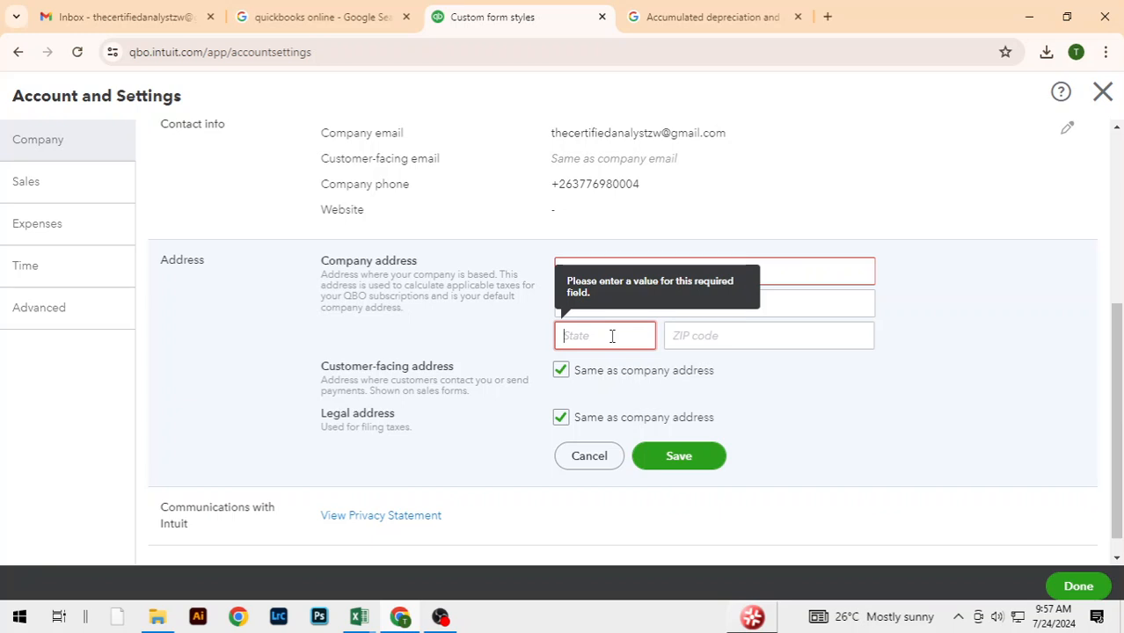
Enter the country in the company address's state field and fill in the ZIP code with 0000
type("Z")
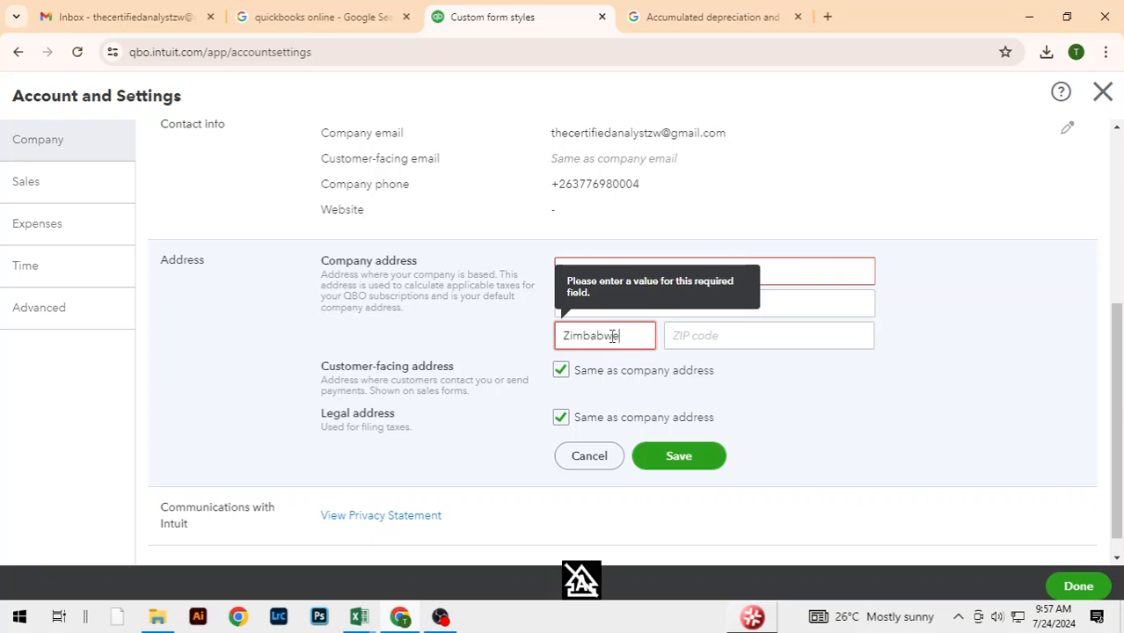
type("imbabwe")
left_click(710, 336)
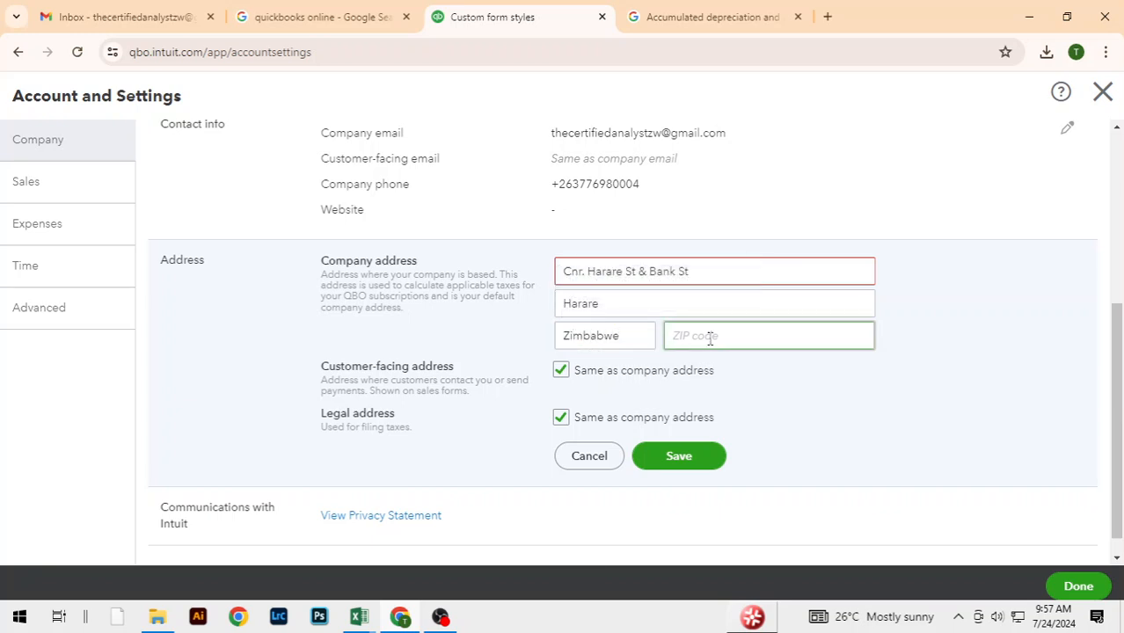
type("0000")
left_click(936, 296)
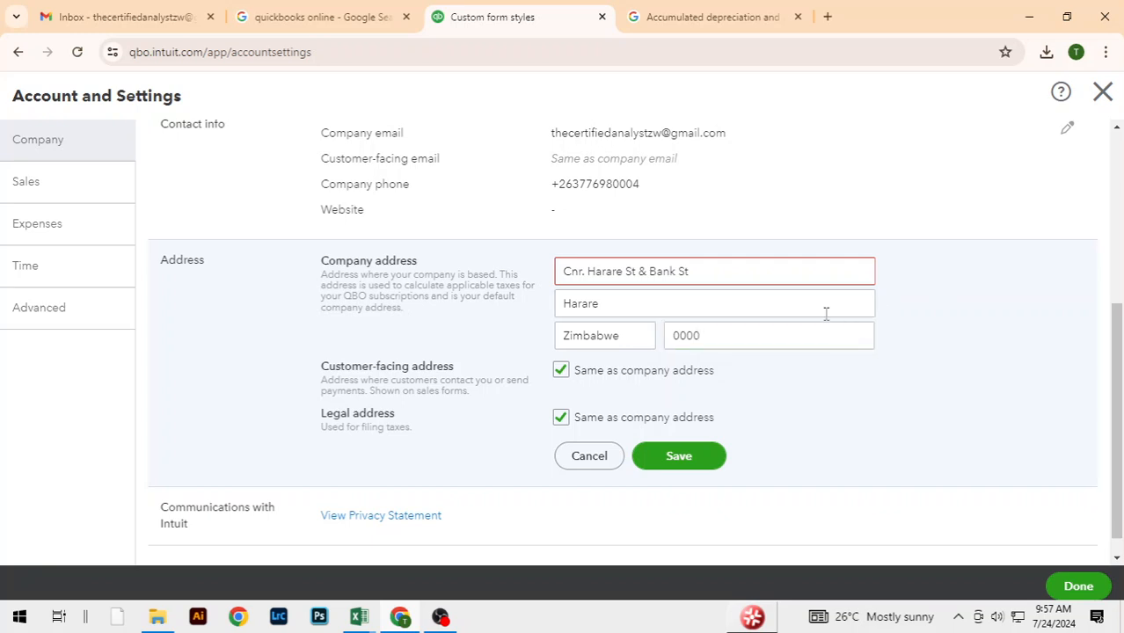
Correct the company's street address by replacing the ampersand with "and" and spelling out the abbreviation as "Corner"
left_click(746, 275)
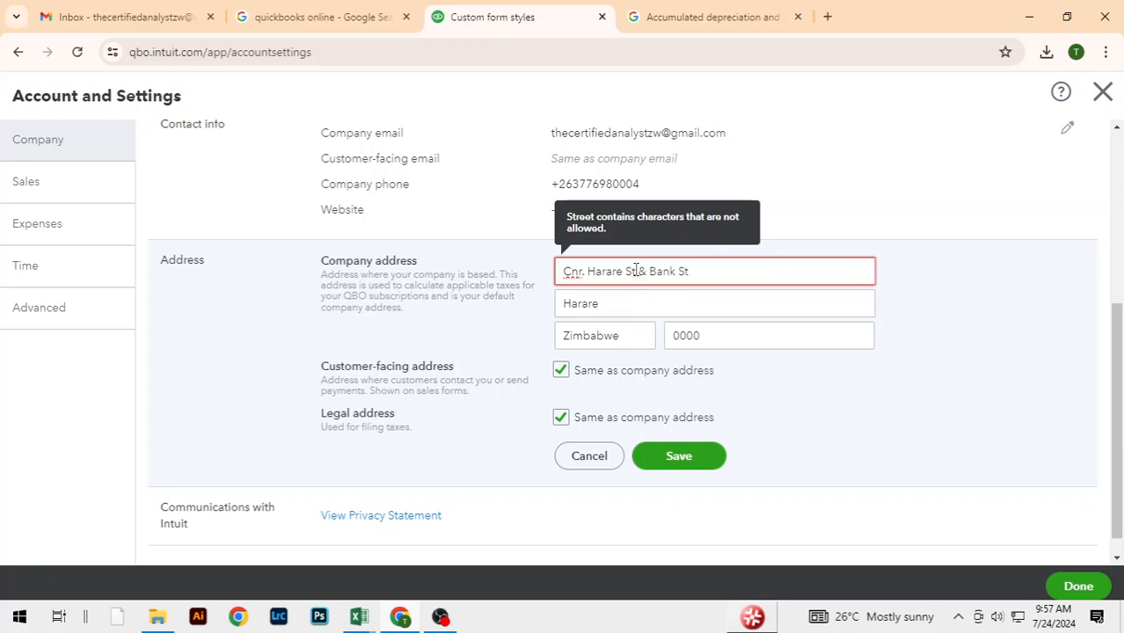
key("BackSpace")
type("and")
key("BackSpace")
key("BackSpace")
type("orne")
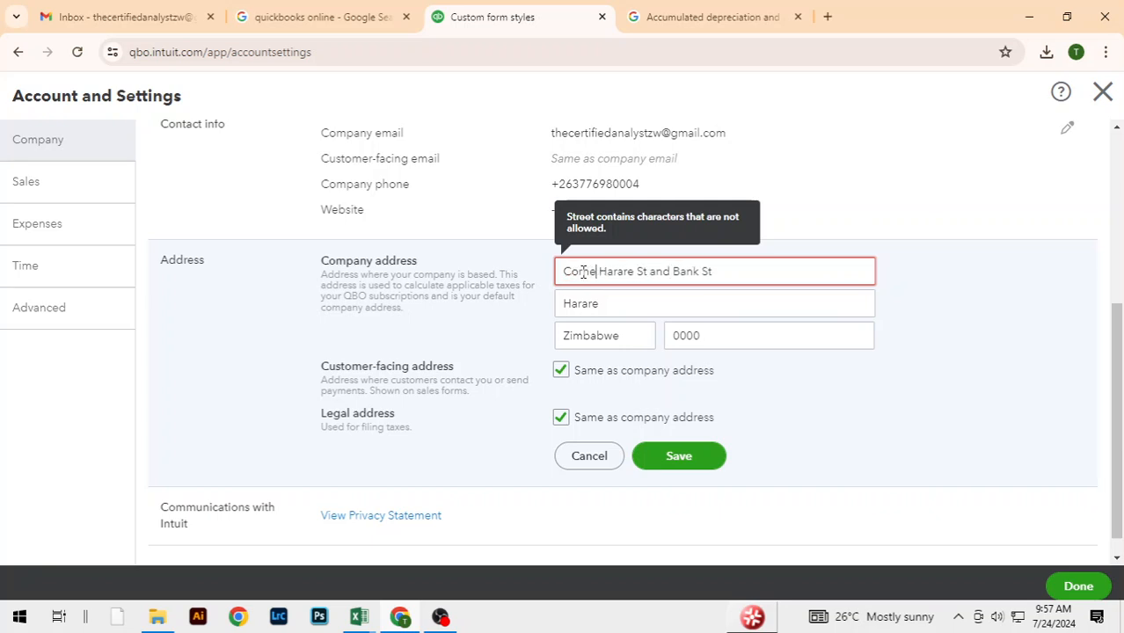
type("r")
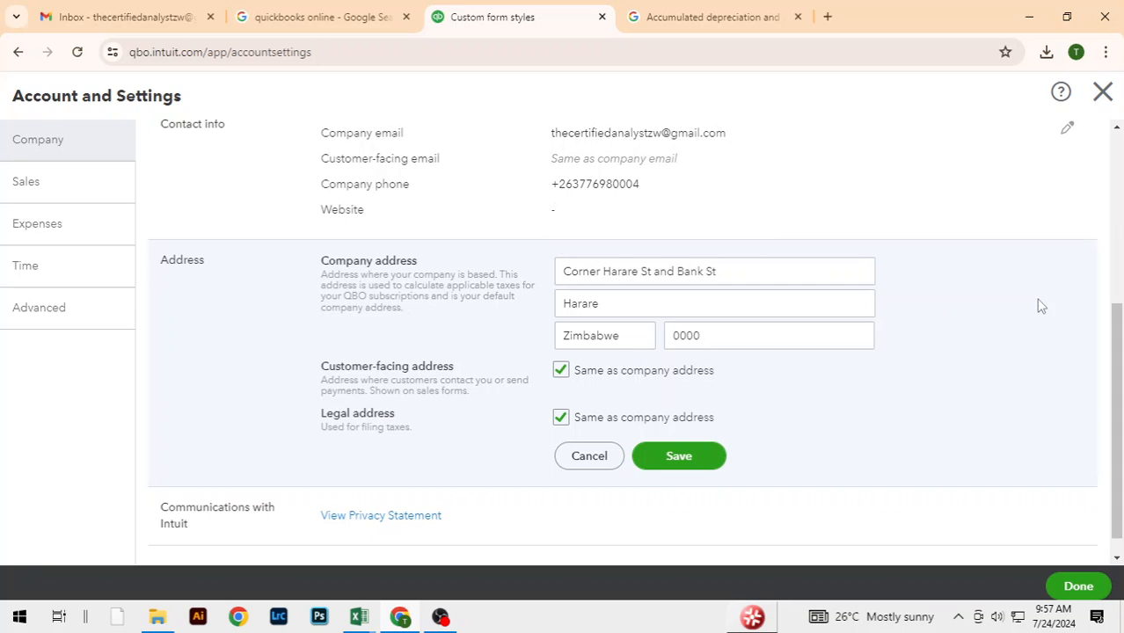
Save the company address, also store it in the browser's saved addresses, and close the account settings
scroll(999, 433, "down", 1)
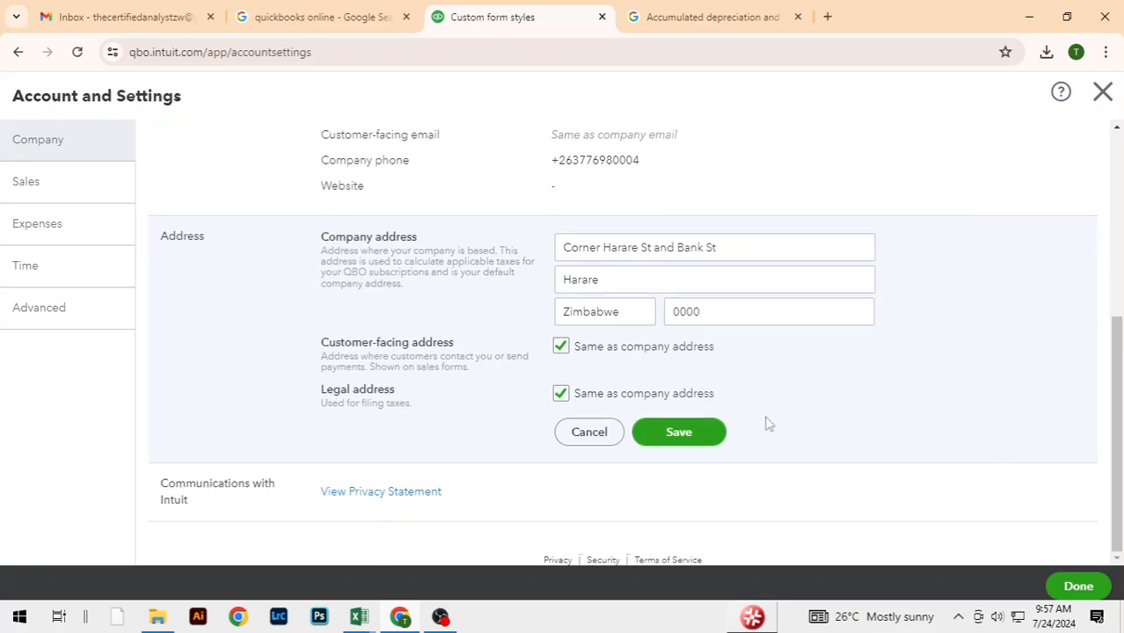
left_click(685, 435)
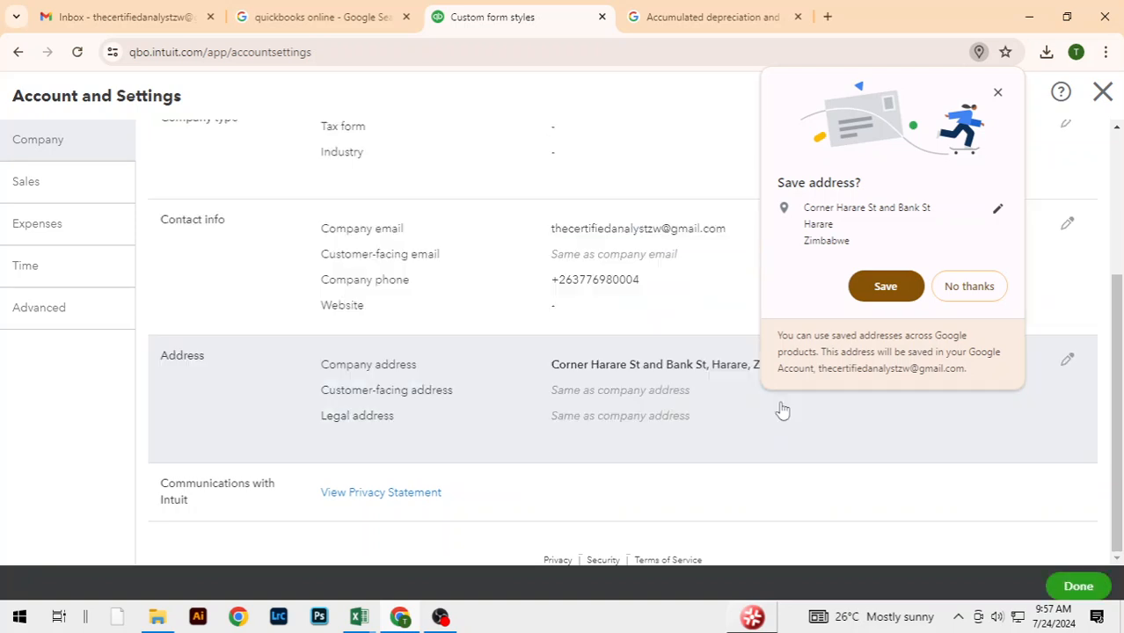
left_click(878, 286)
left_click(1074, 581)
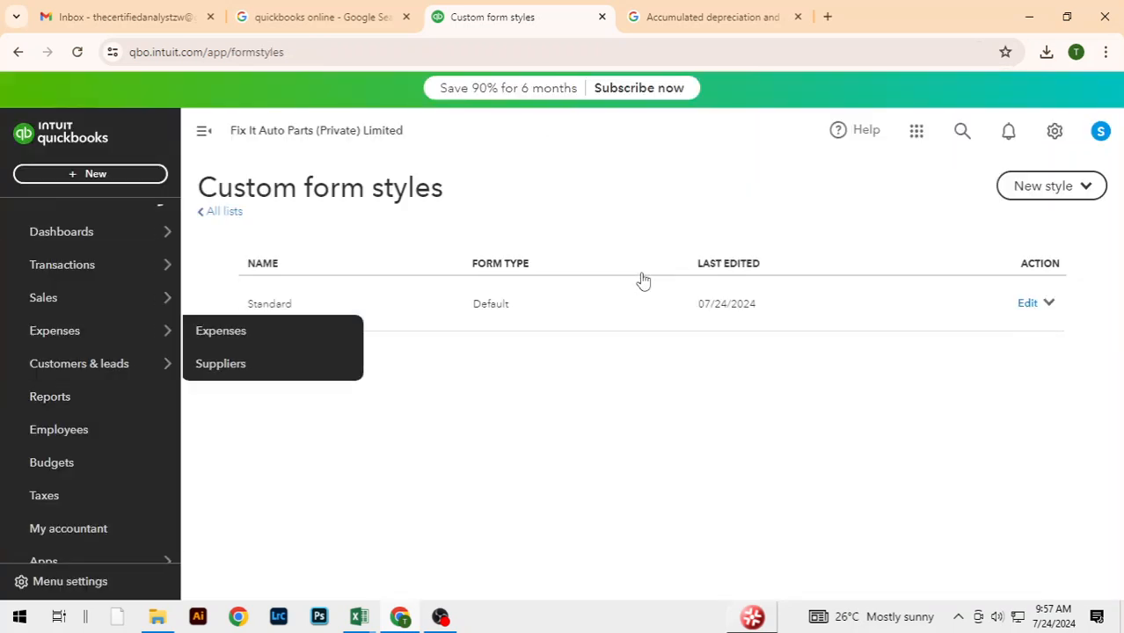
Reopen the Standard form style, examine the header's company details in its content and preview, and save the form style
left_click(1027, 306)
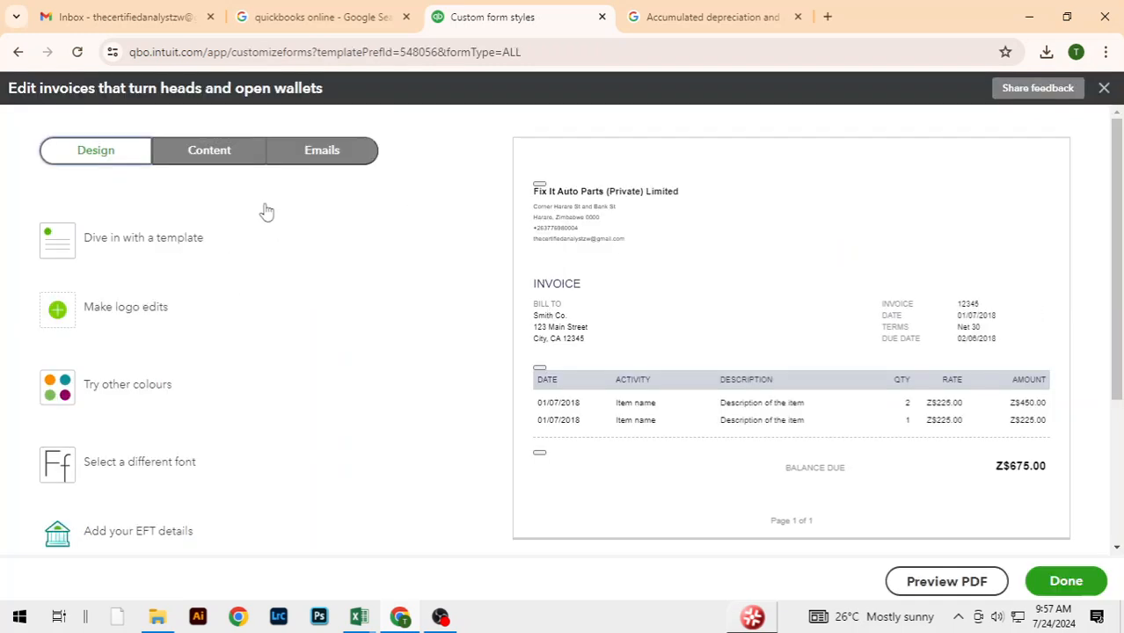
left_click(212, 151)
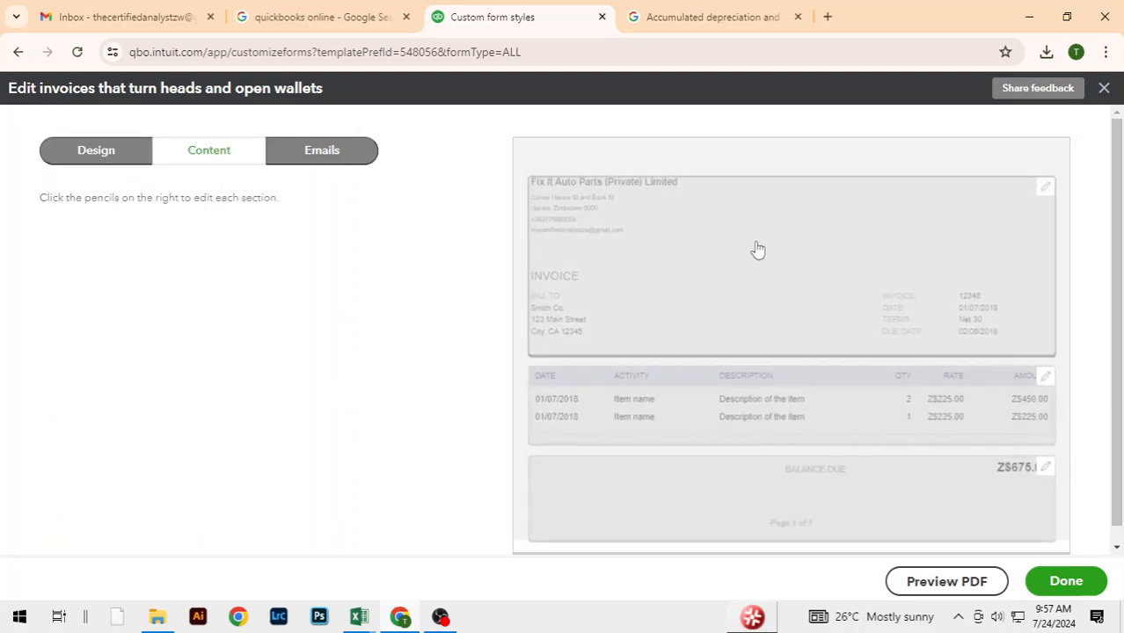
left_click(902, 245)
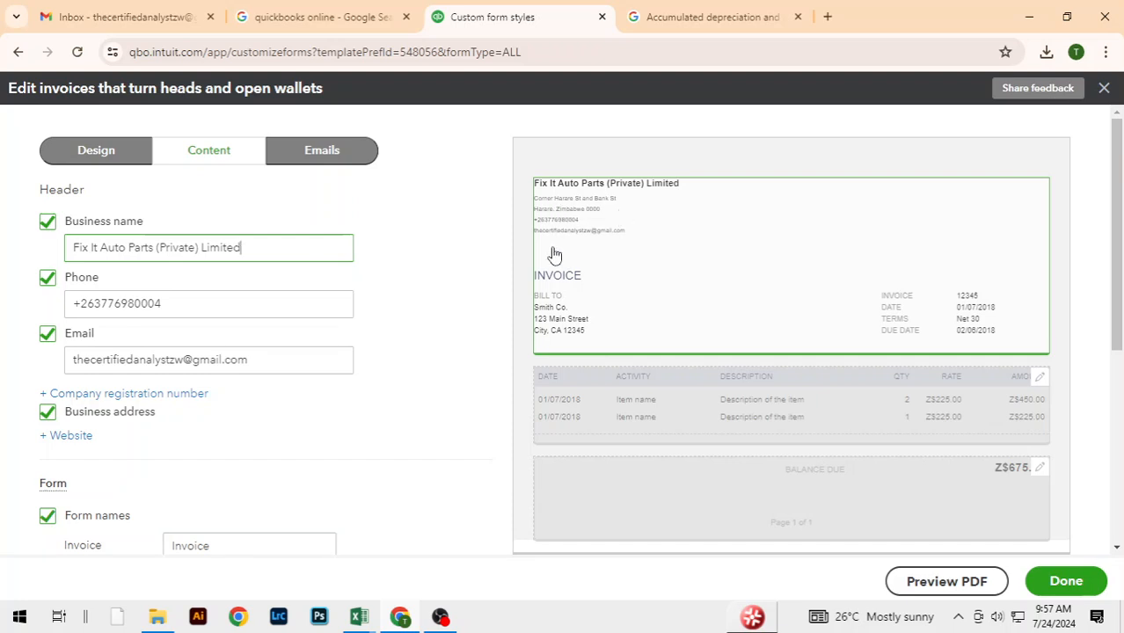
left_click_drag(1117, 322, 1118, 132)
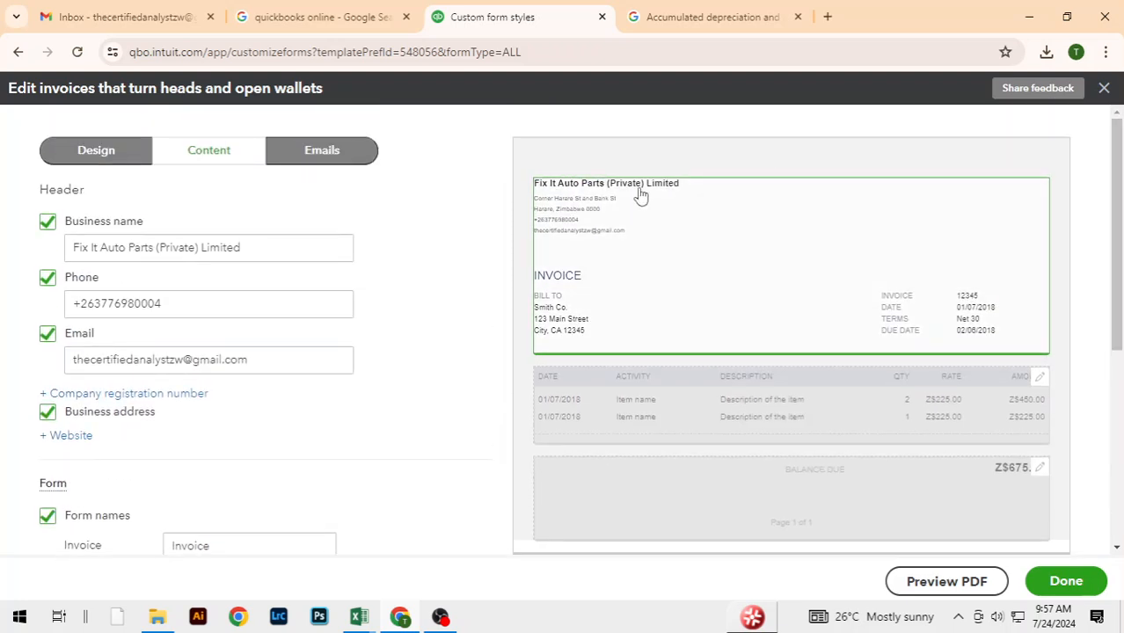
scroll(414, 342, "down", 1)
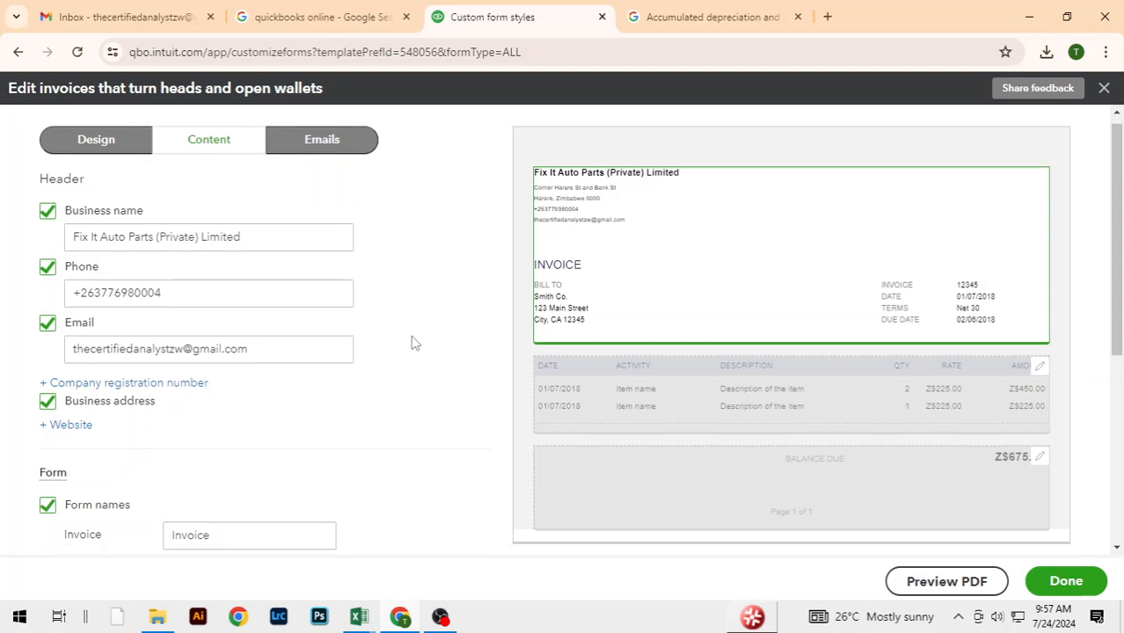
scroll(413, 302, "up", 1)
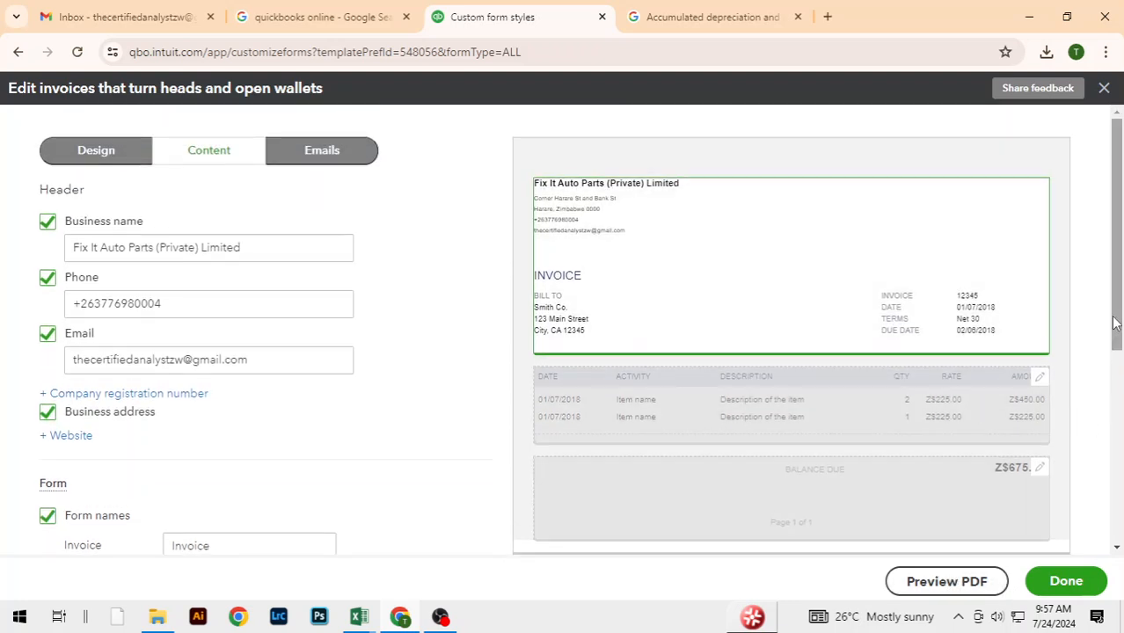
left_click_drag(1118, 325, 1121, 379)
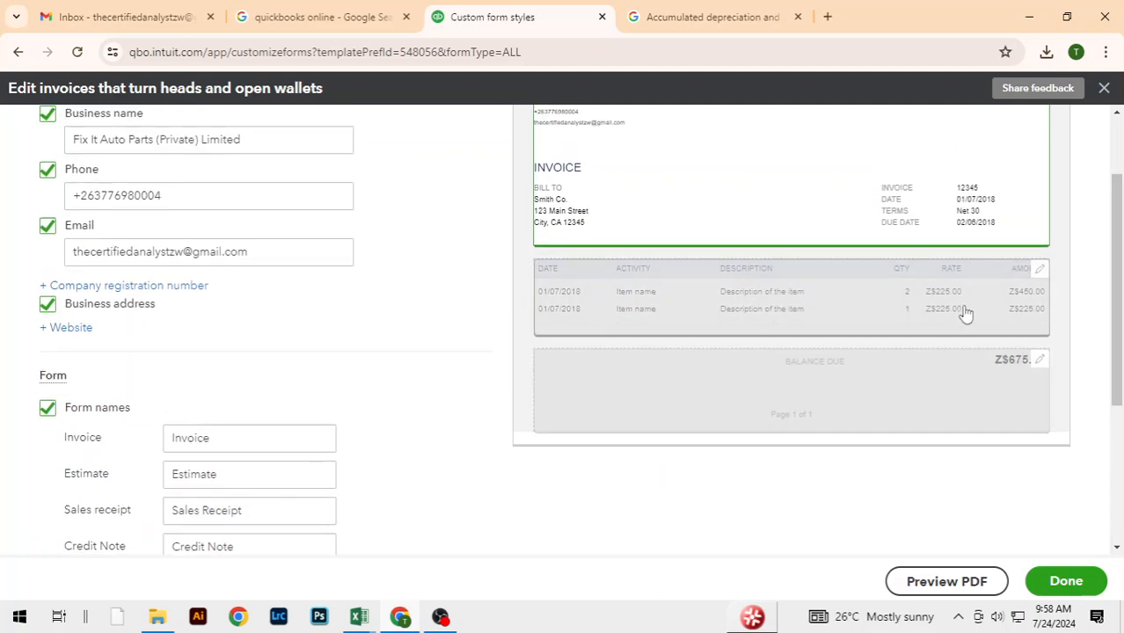
left_click_drag(1121, 374, 1122, 344)
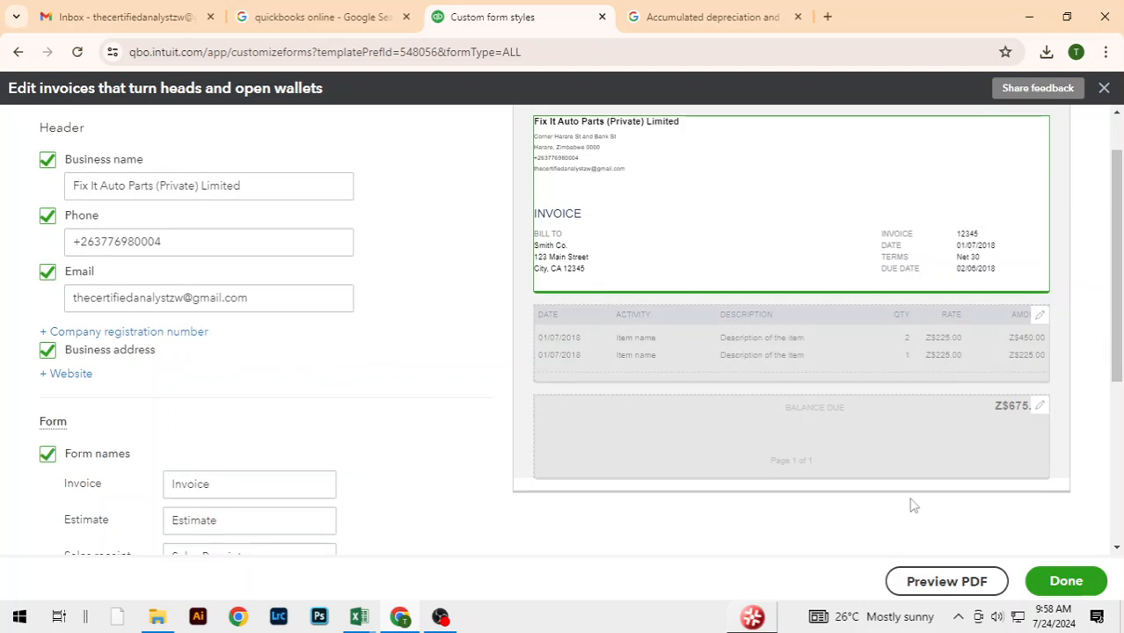
left_click(1065, 581)
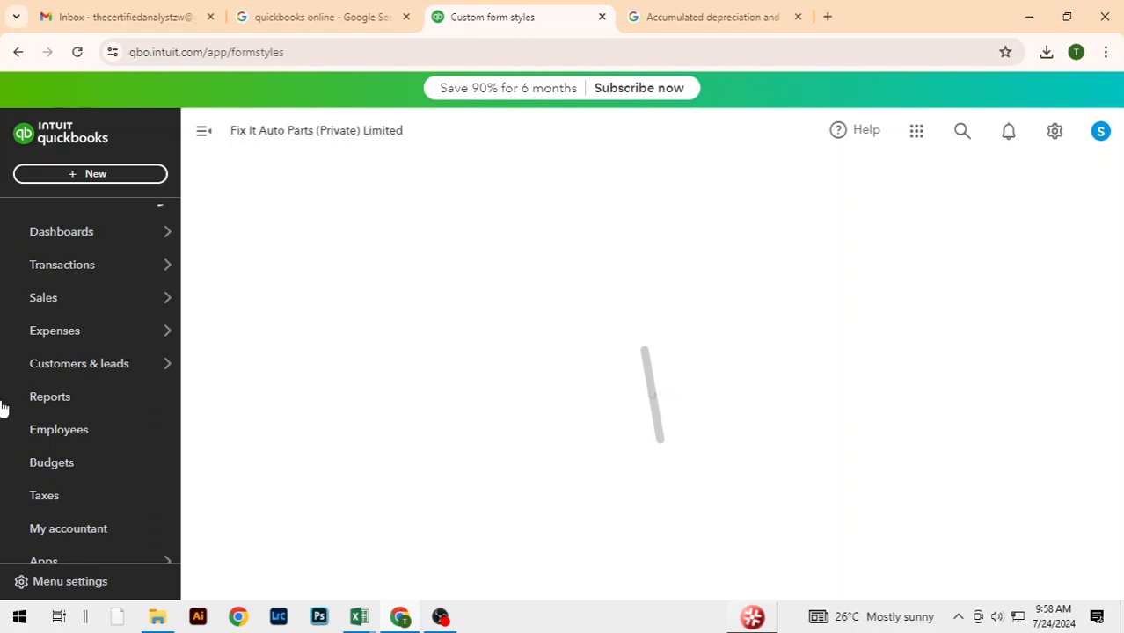
Reopen the company's account and settings and review its name, contact info and address
left_click(1057, 135)
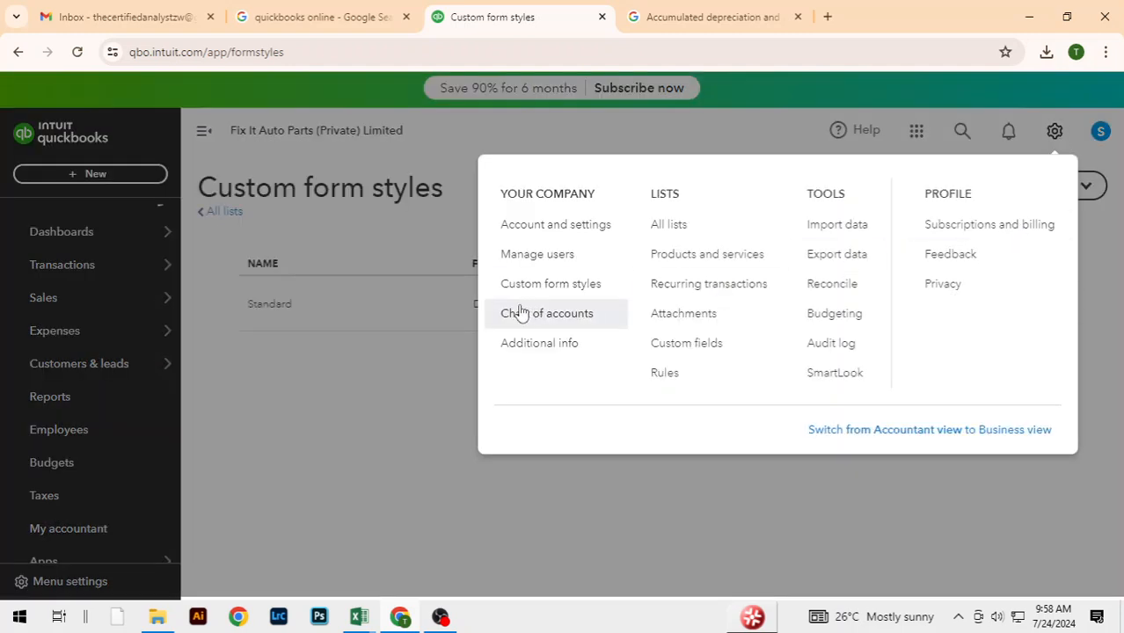
left_click(564, 230)
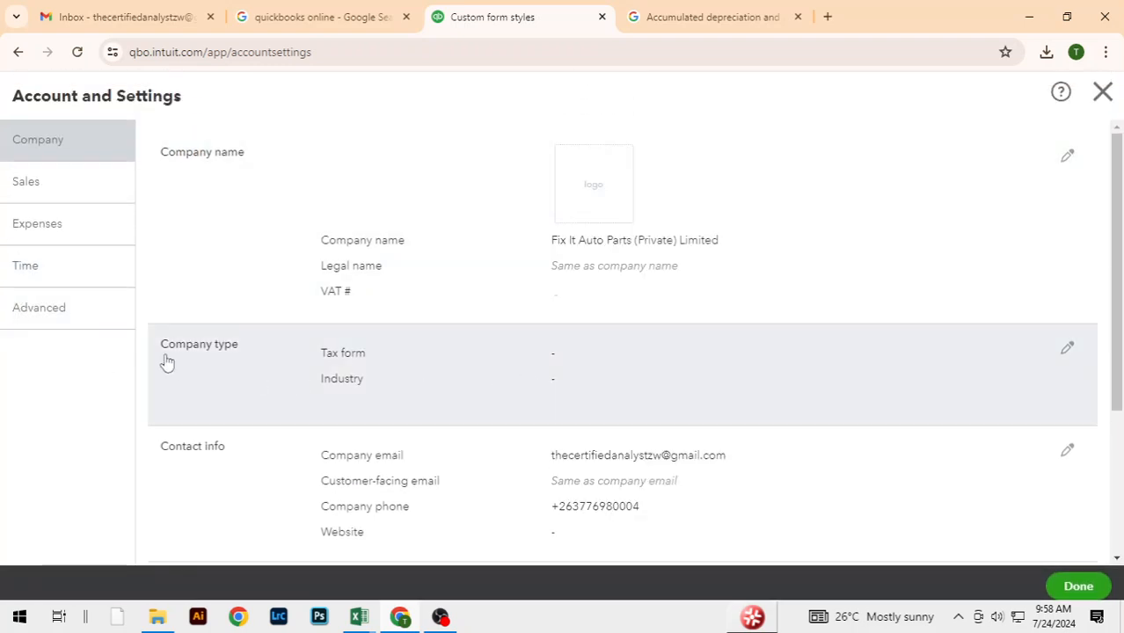
scroll(509, 397, "down", 3)
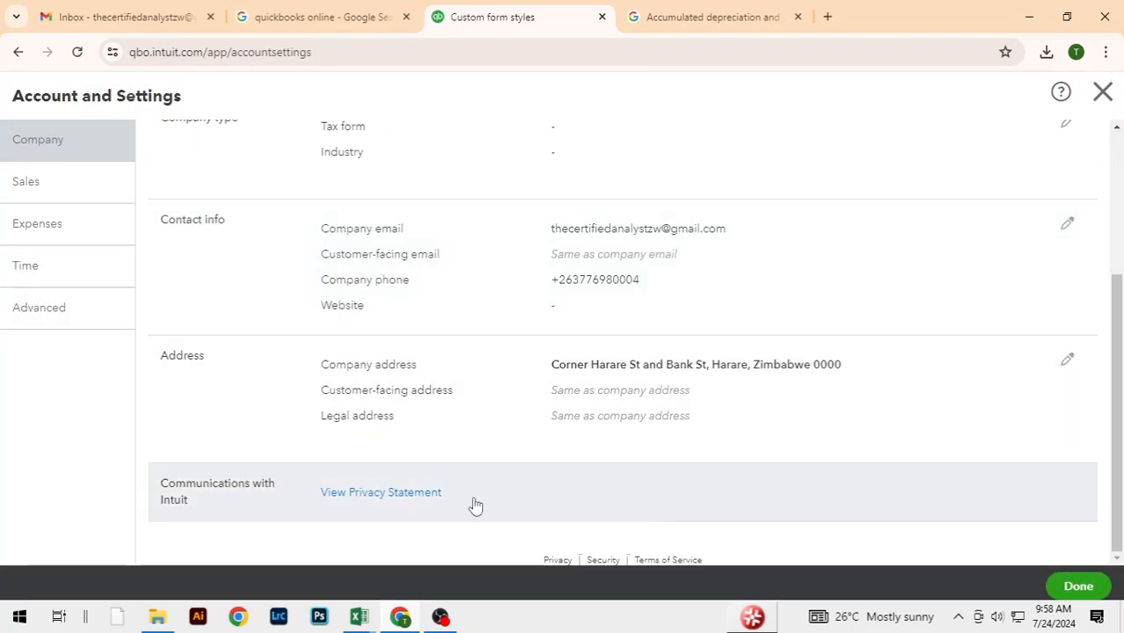
Review the advanced account settings, from accounting and company type through automation, currency and other preferences
left_click(22, 310)
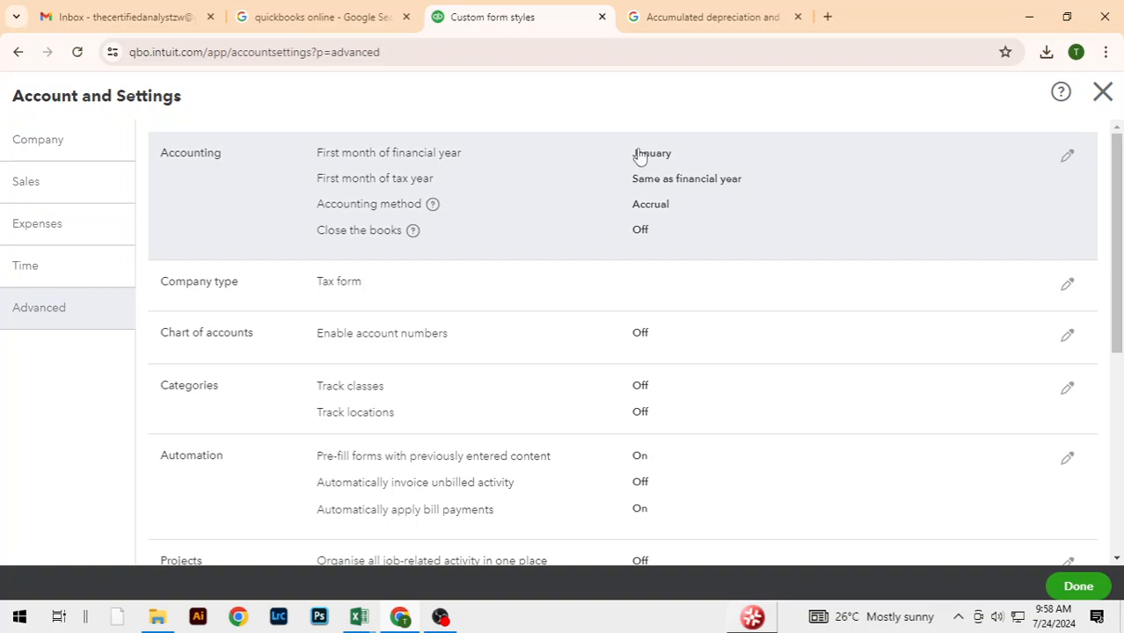
scroll(541, 206, "down", 1)
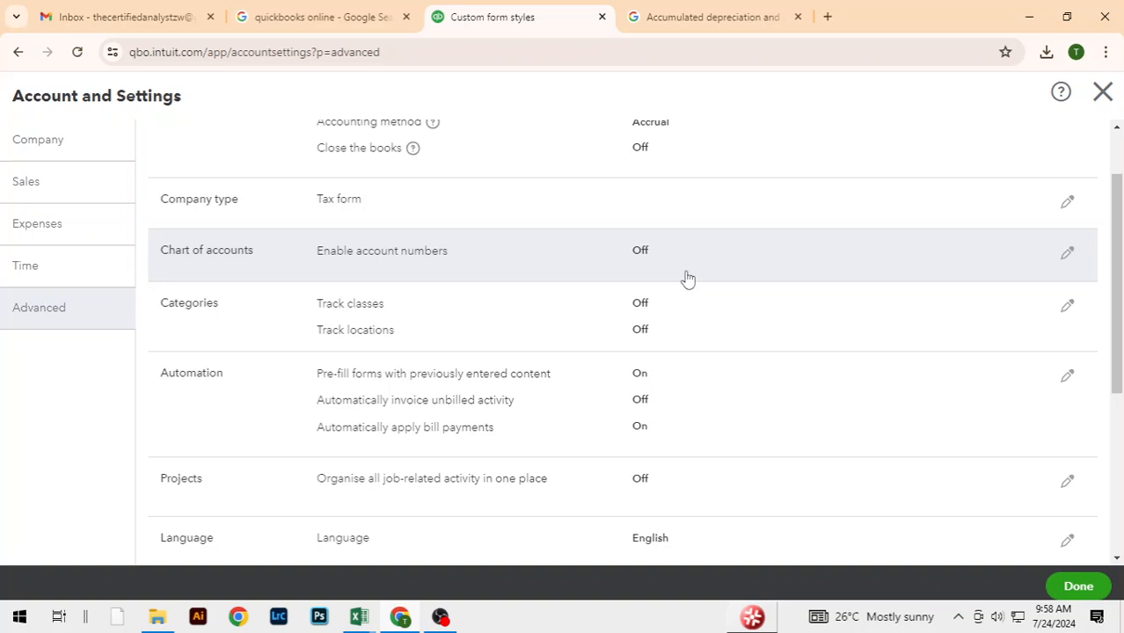
scroll(753, 239, "down", 1)
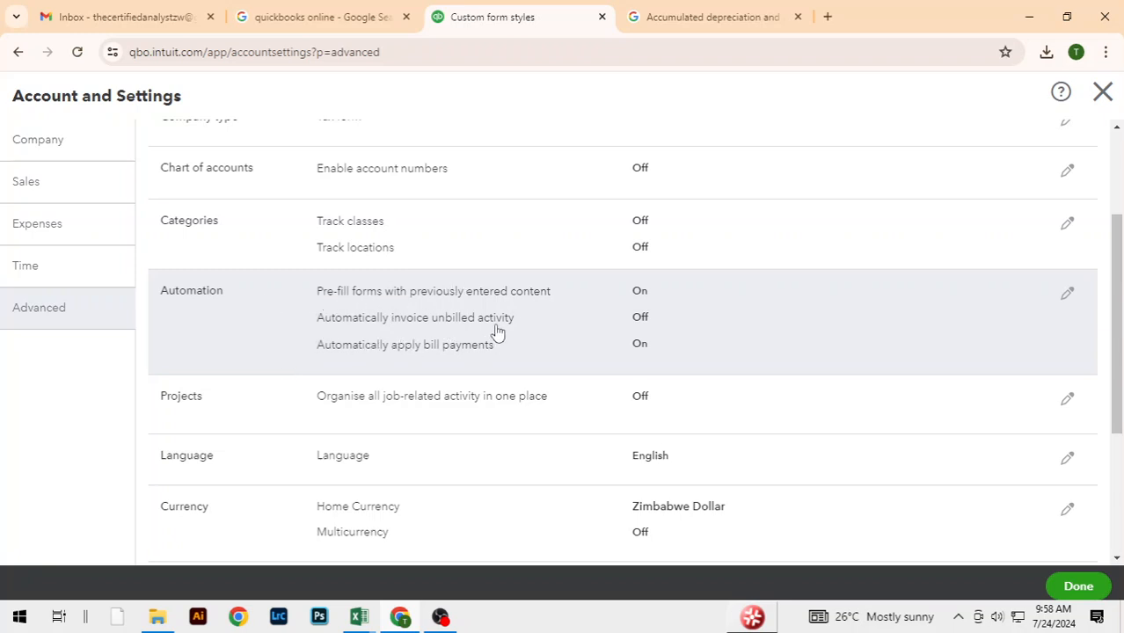
scroll(783, 302, "down", 2)
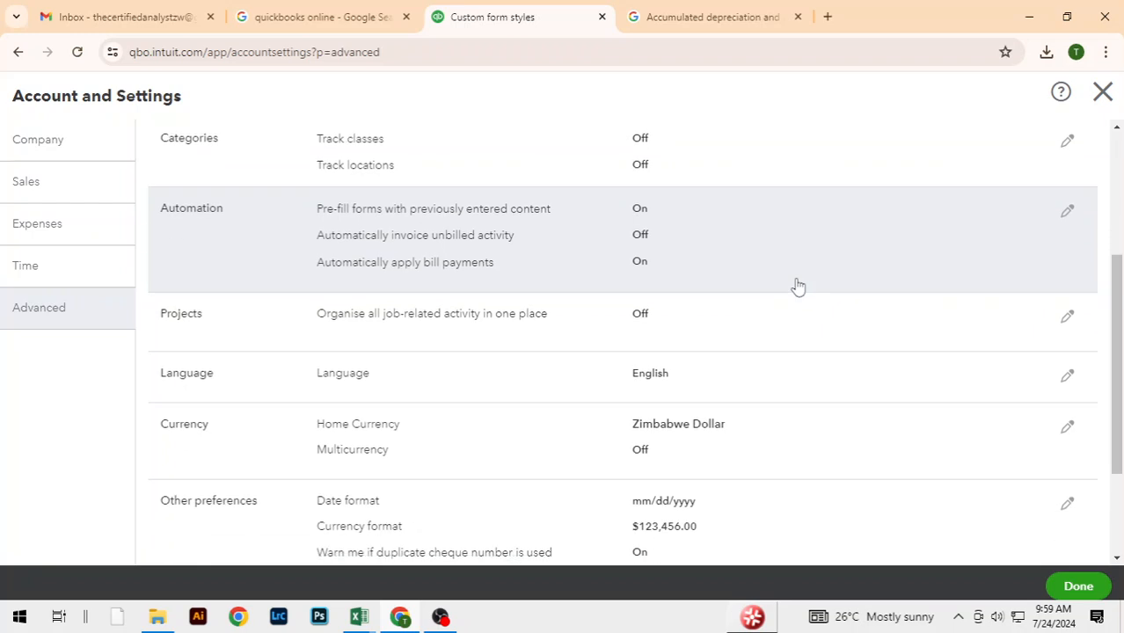
scroll(704, 370, "down", 1)
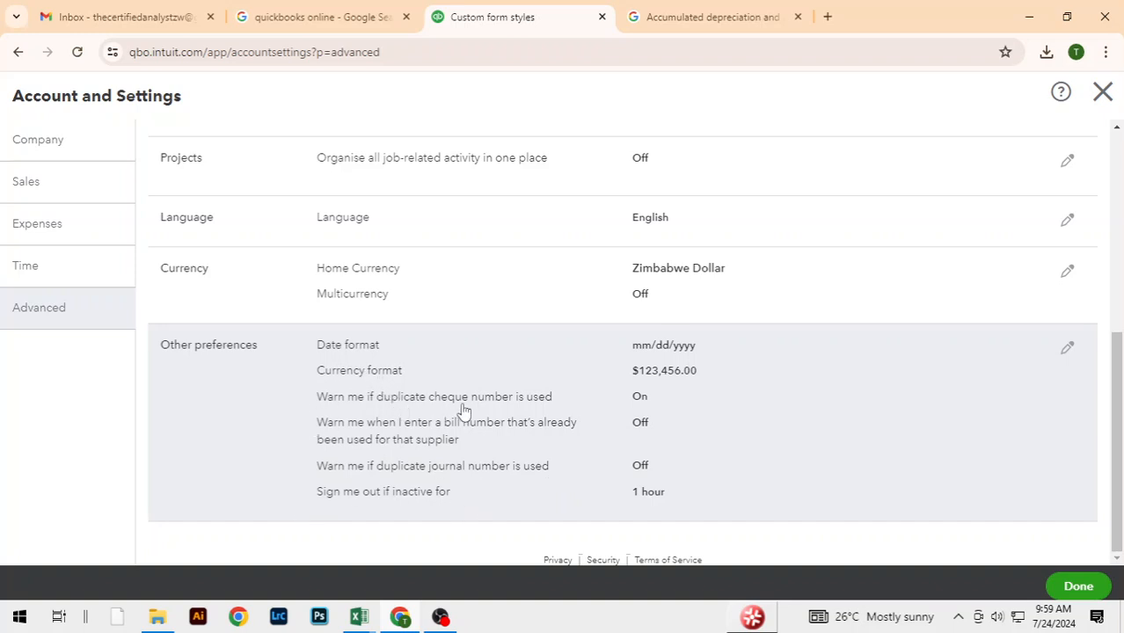
scroll(924, 430, "up", 1)
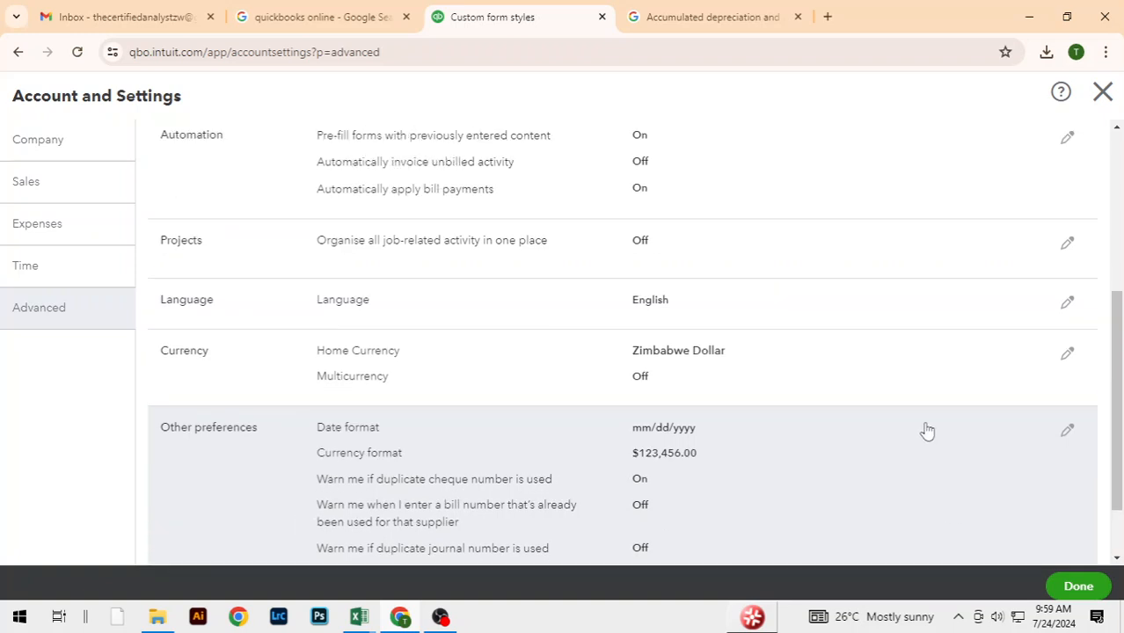
scroll(928, 430, "up", 1)
scroll(927, 430, "up", 1)
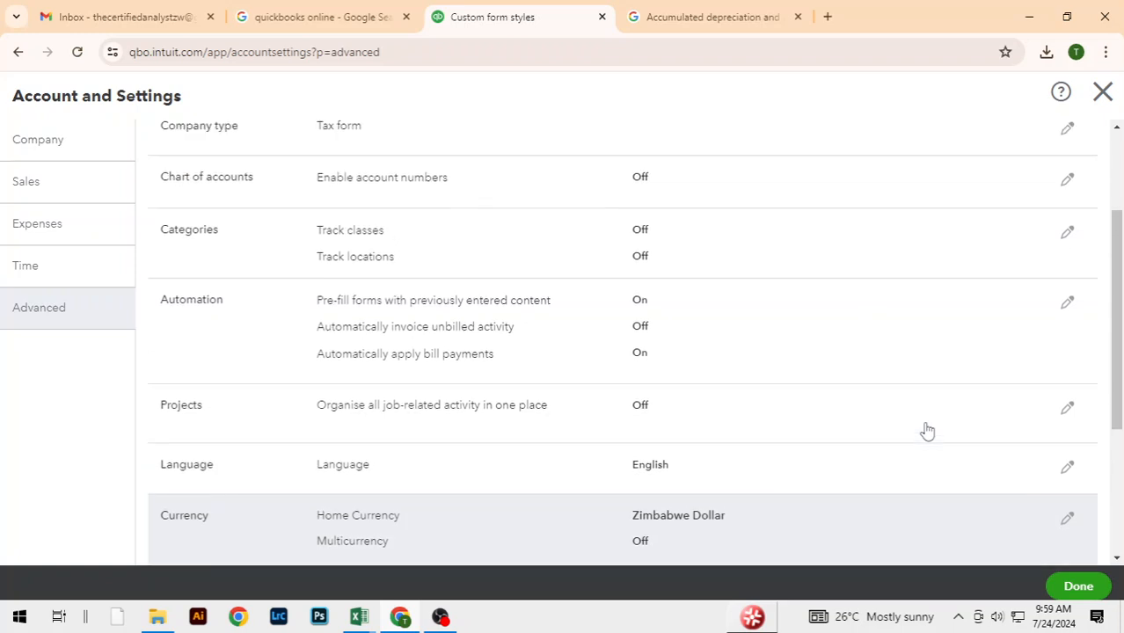
scroll(927, 430, "up", 2)
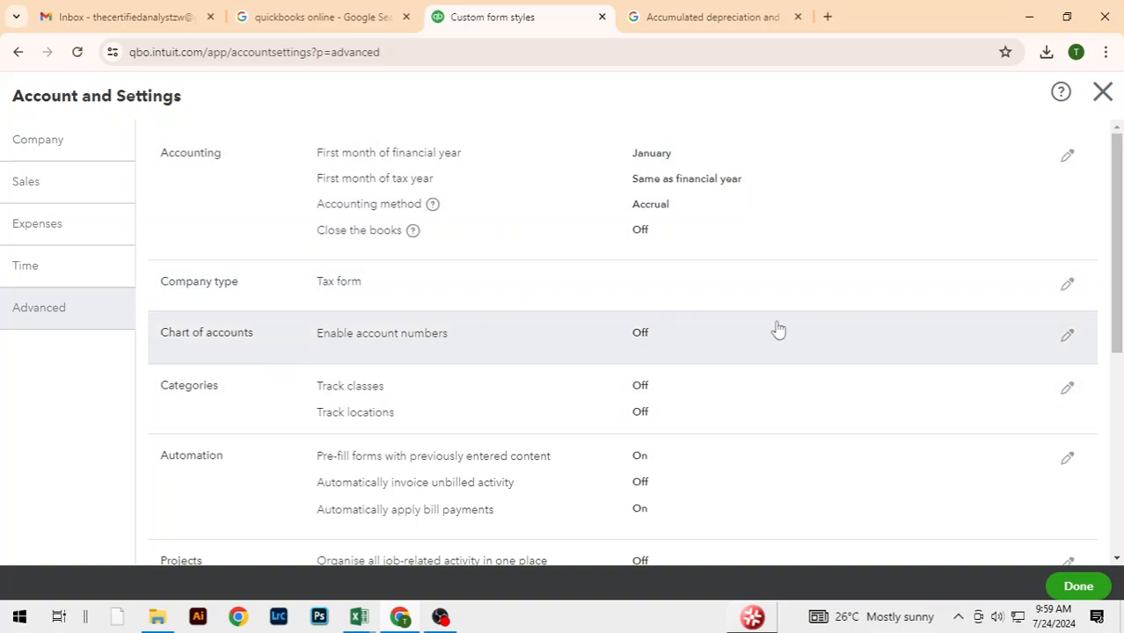
Go over the category tracking, automation, projects, currency and duplicate-number warning settings once more
scroll(818, 367, "down", 1)
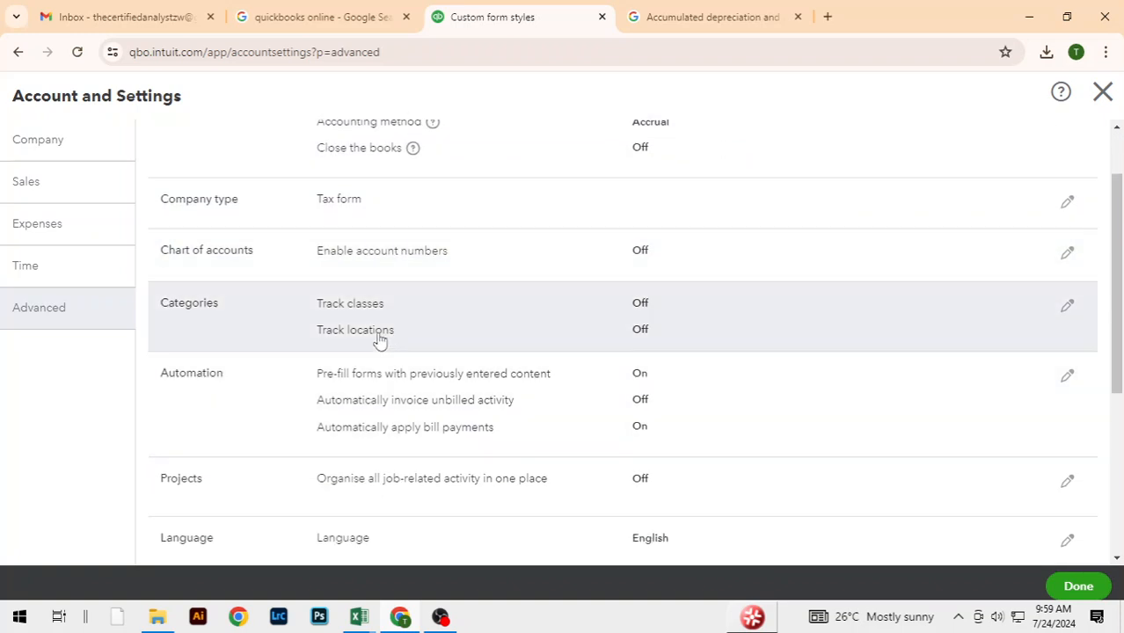
scroll(839, 337, "down", 1)
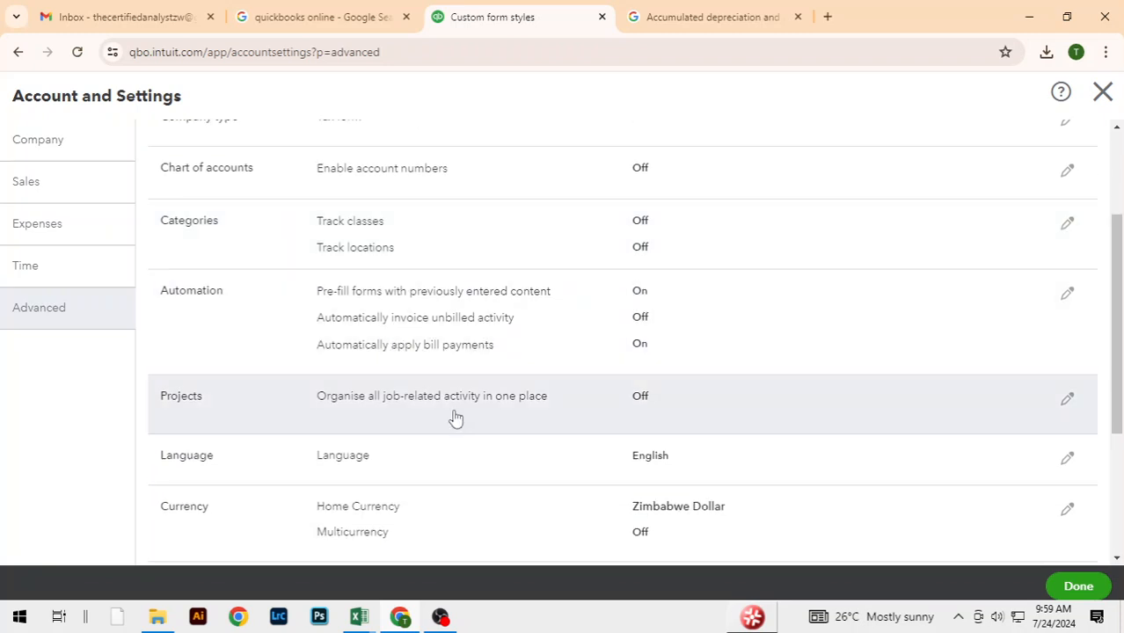
scroll(869, 371, "down", 3)
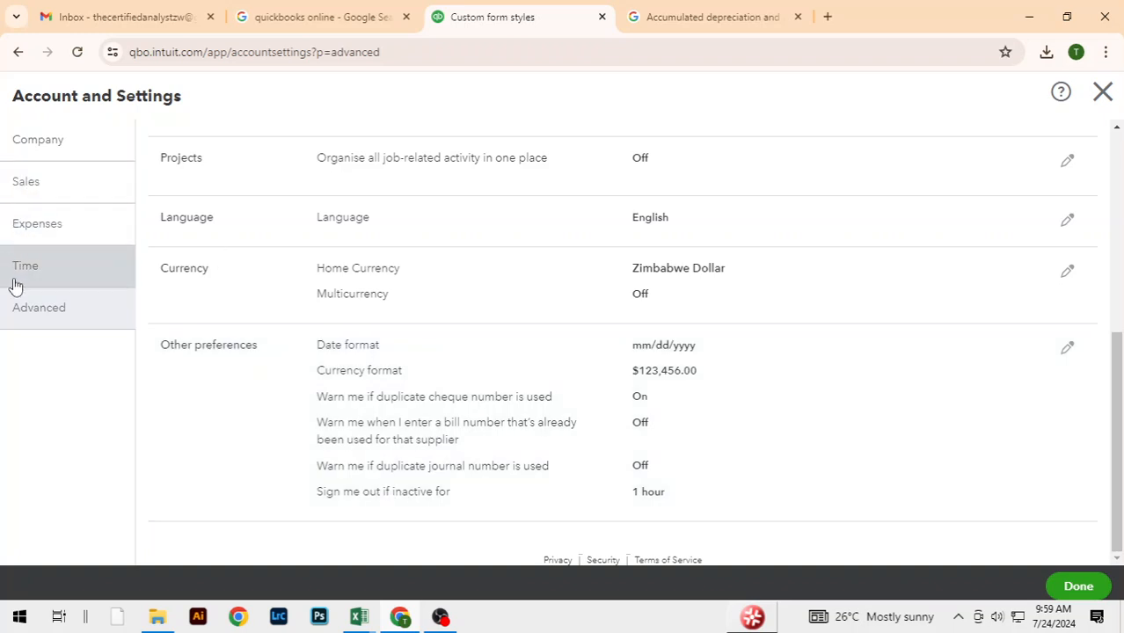
scroll(873, 420, "up", 1)
scroll(873, 420, "up", 1)
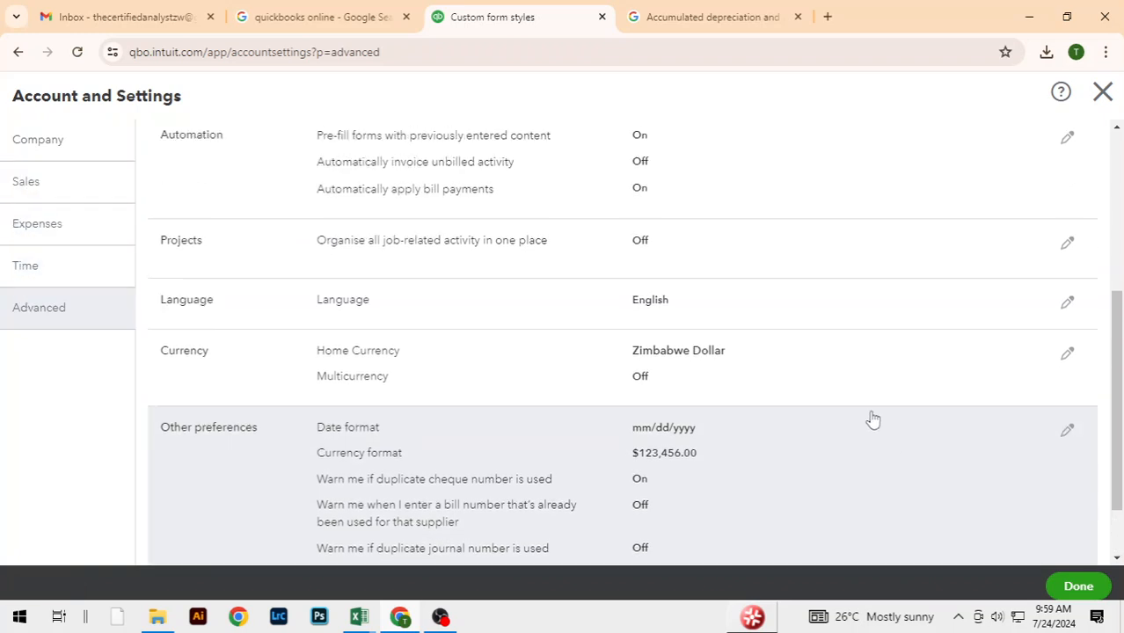
scroll(873, 420, "down", 1)
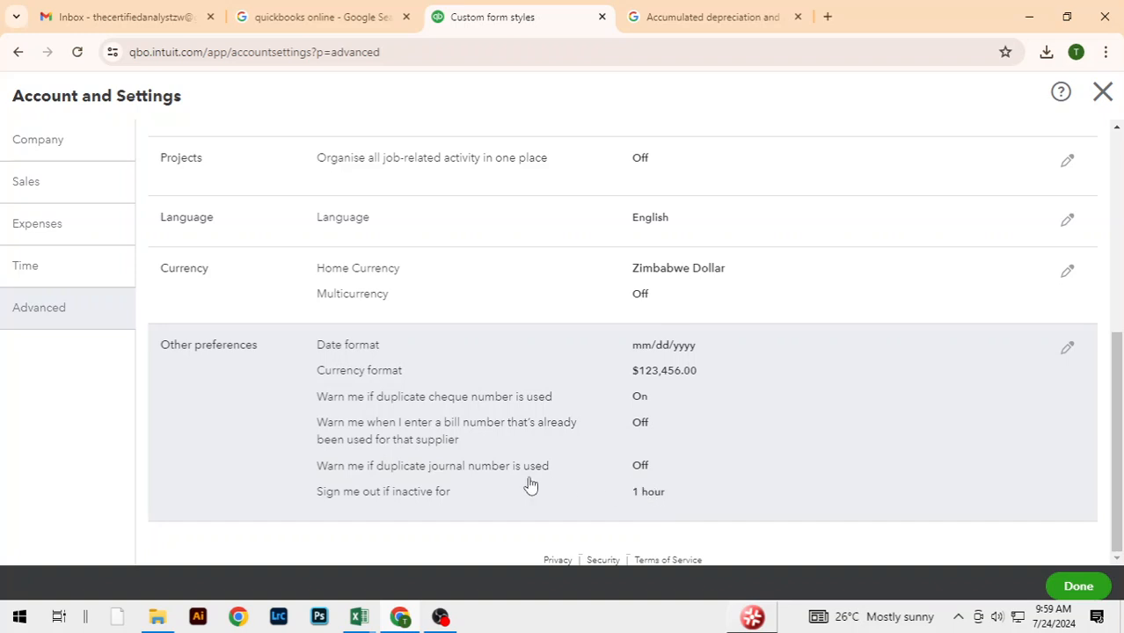
scroll(809, 416, "up", 2)
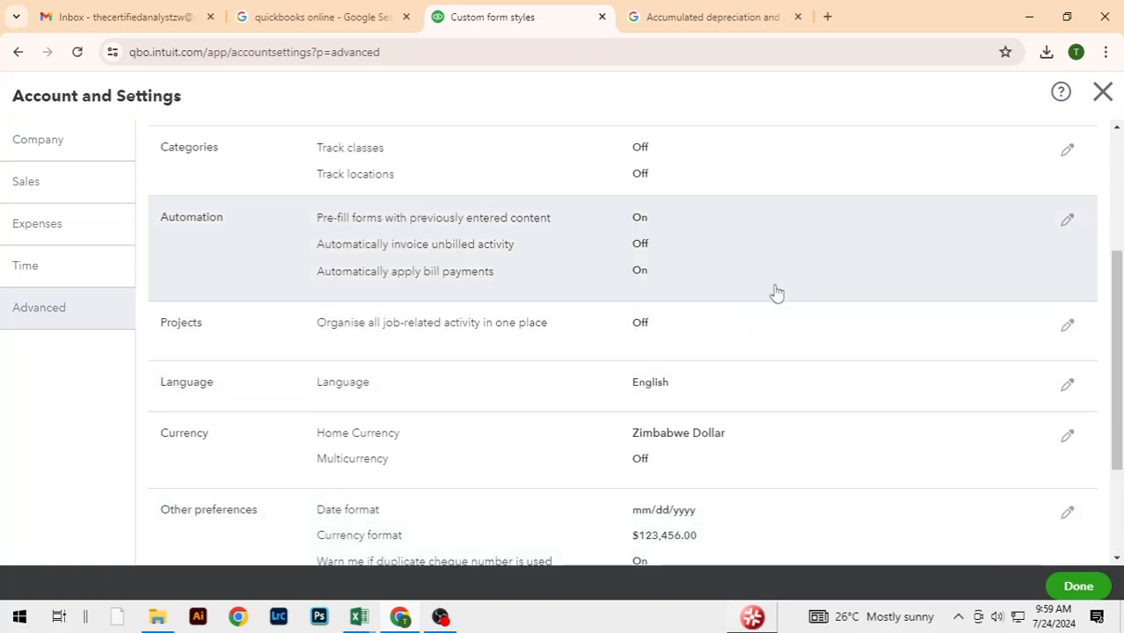
Examine the editable automation options and the company type's tax form option, cancelling both edits
left_click(1068, 222)
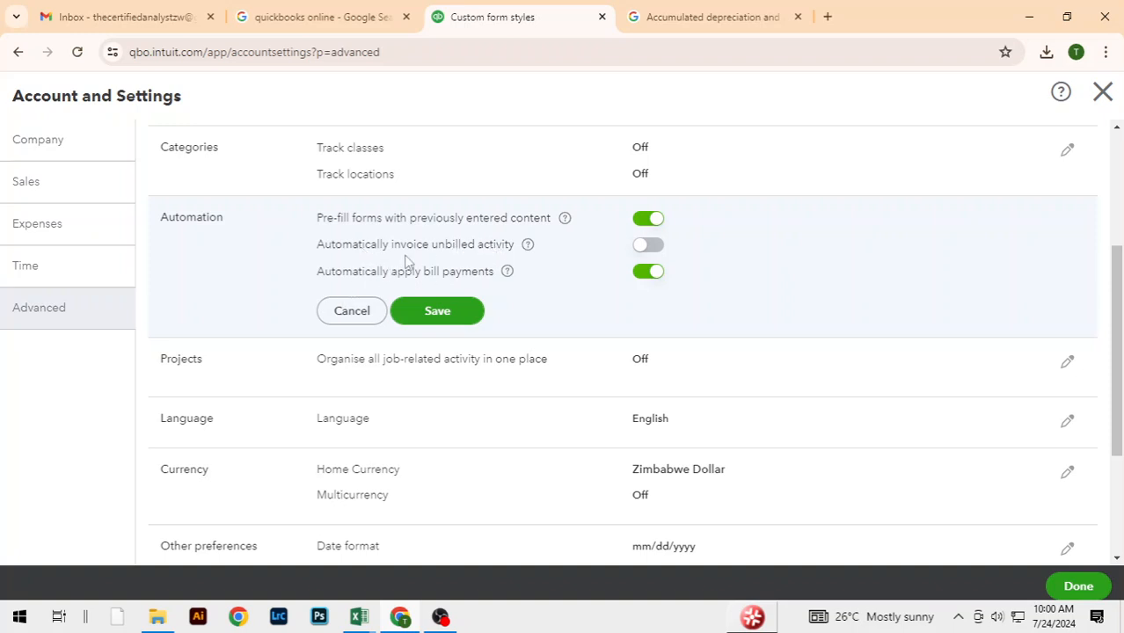
left_click(350, 313)
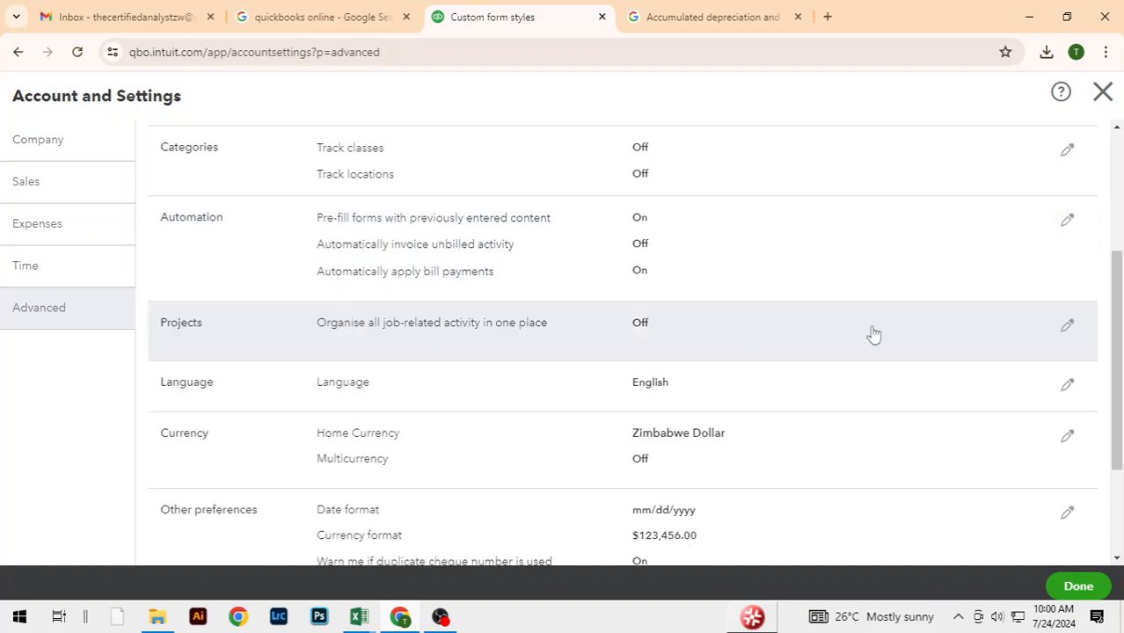
left_click_drag(1115, 326, 1105, 194)
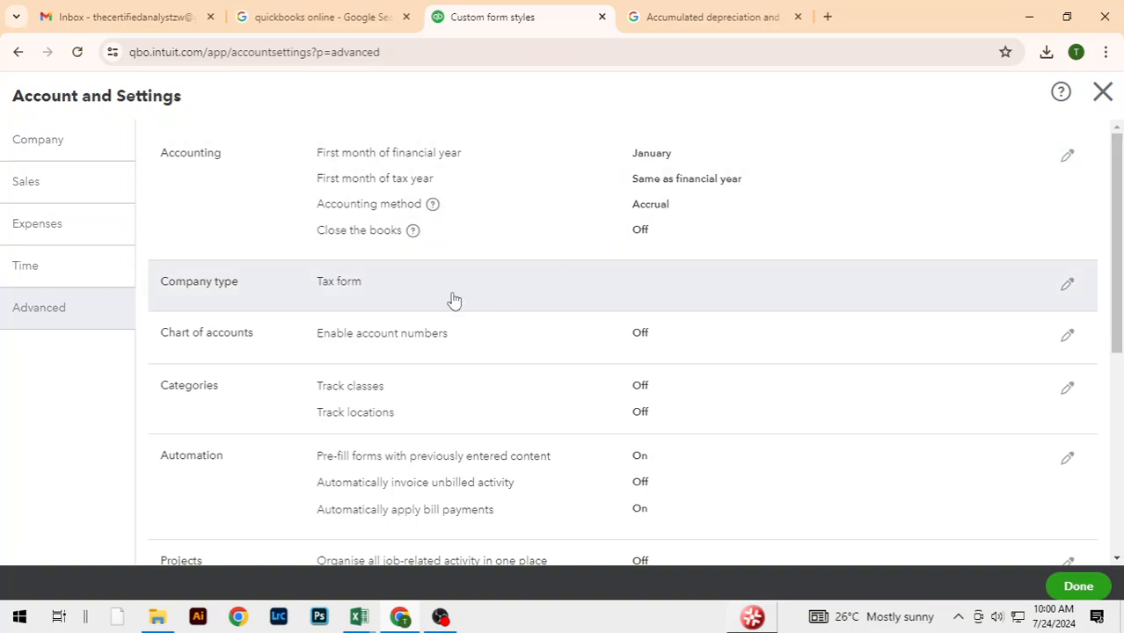
left_click(980, 297)
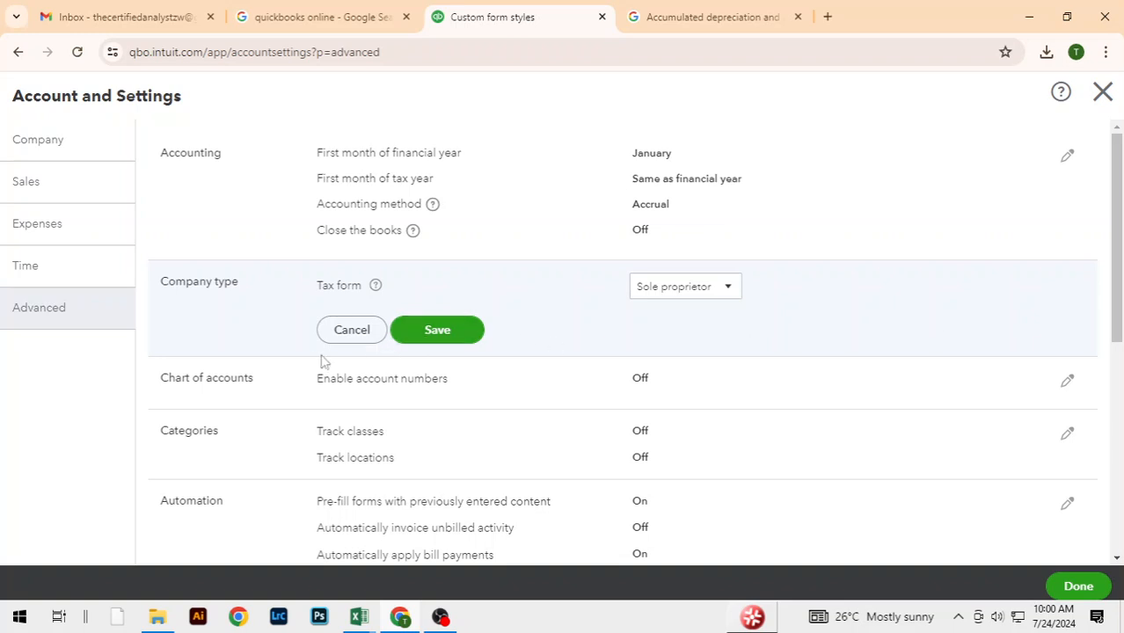
left_click(350, 330)
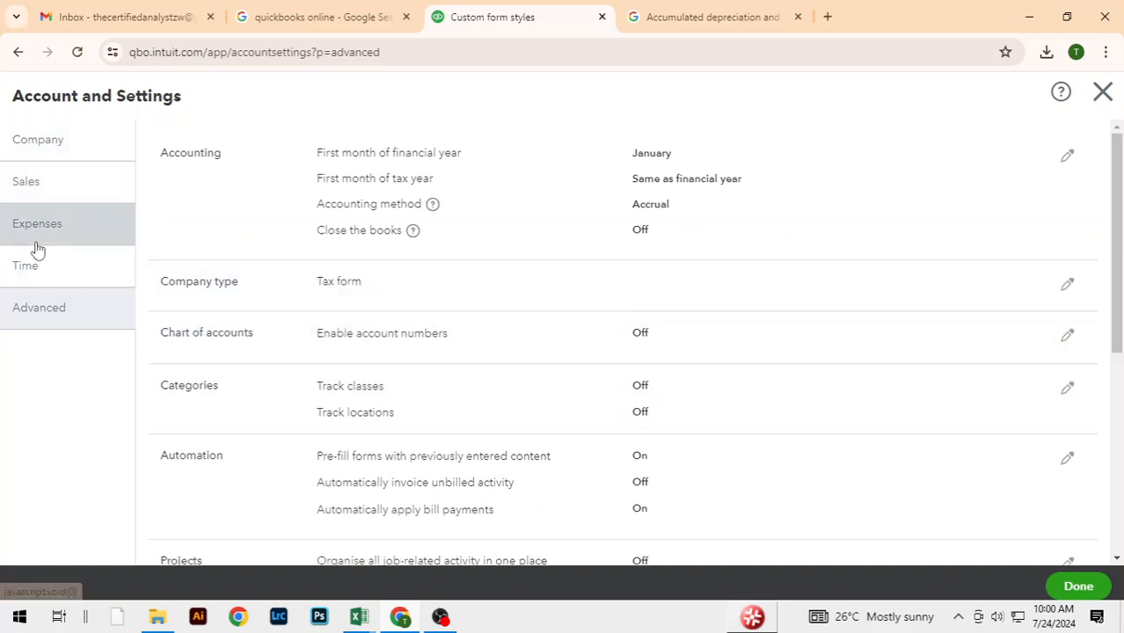
Turn on the Discount option in the sales form content settings, save it and close the account settings
left_click(52, 188)
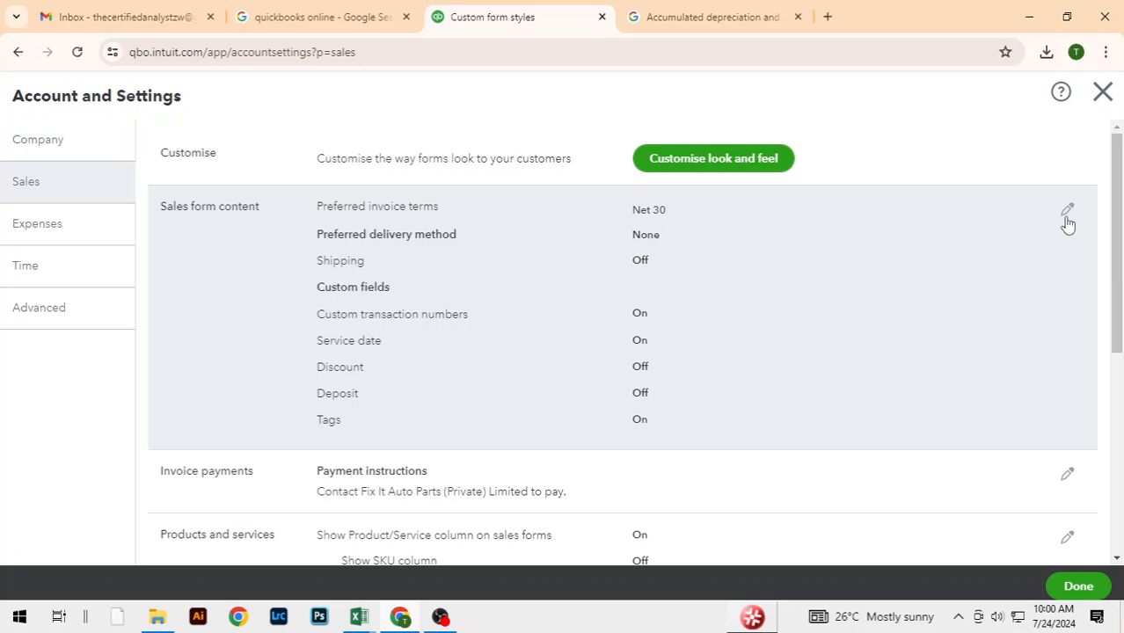
left_click(1067, 213)
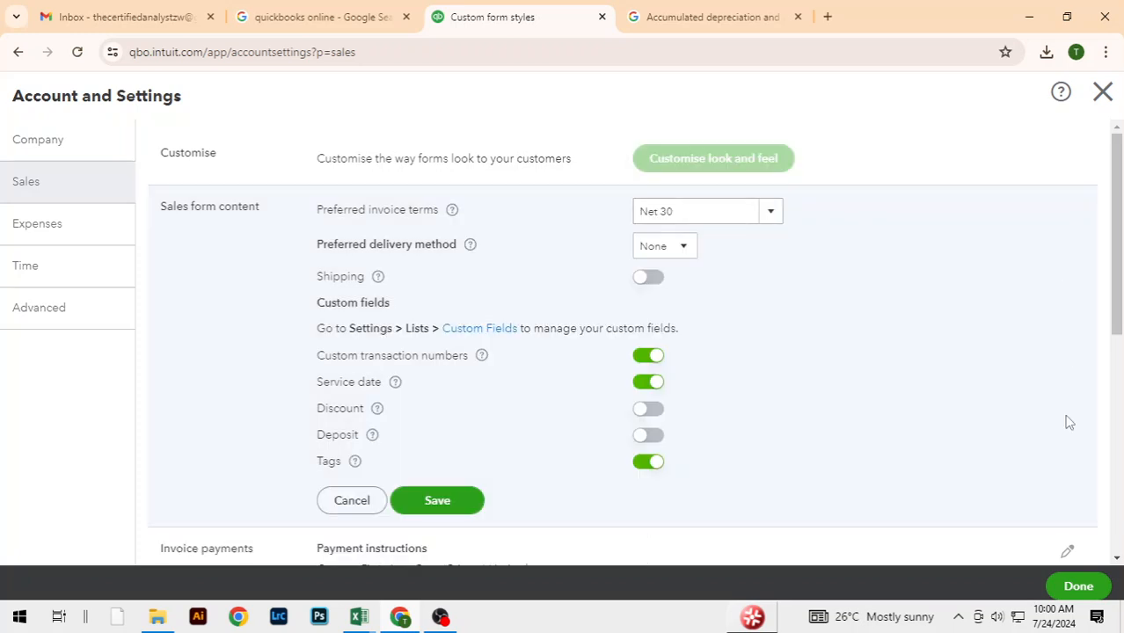
scroll(877, 364, "down", 1)
scroll(878, 365, "up", 1)
left_click(640, 411)
scroll(1020, 364, "down", 1)
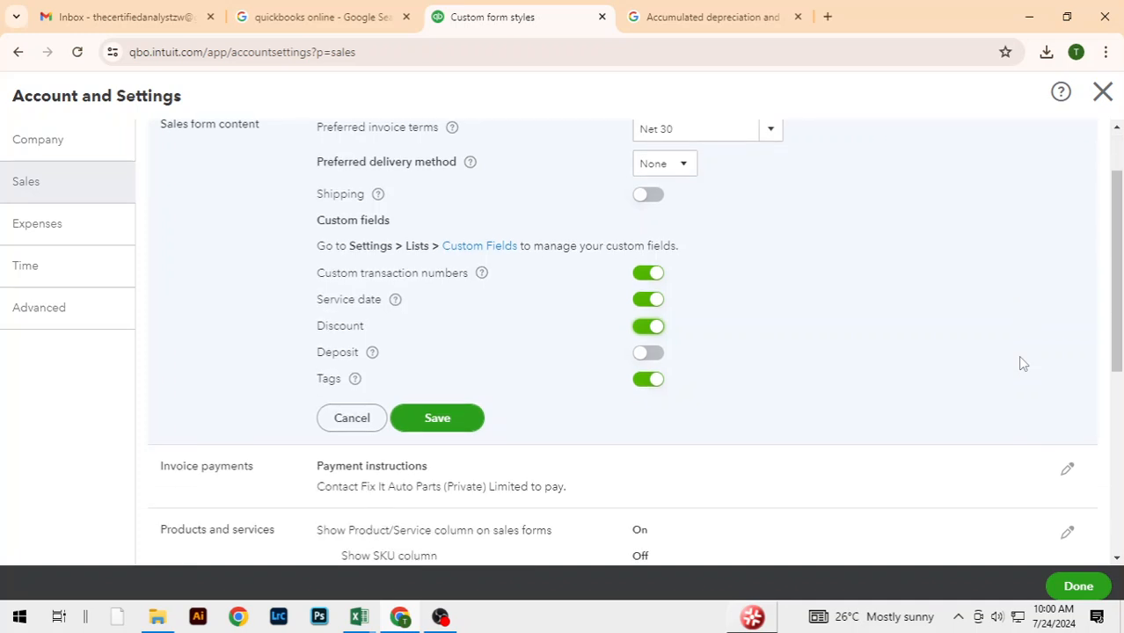
left_click(441, 419)
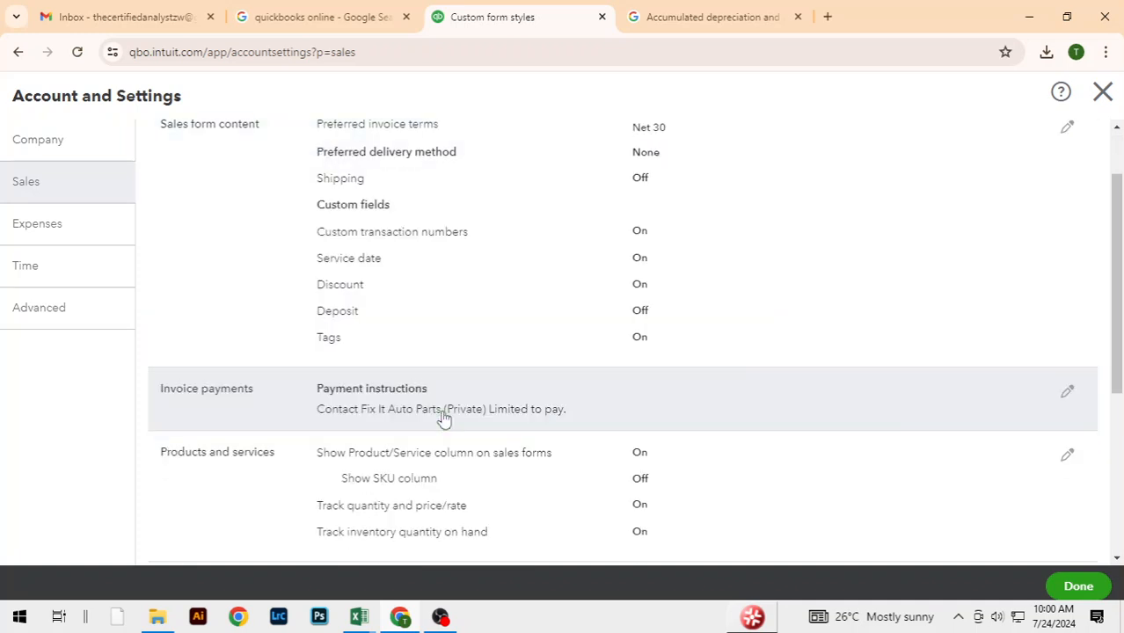
left_click(1091, 593)
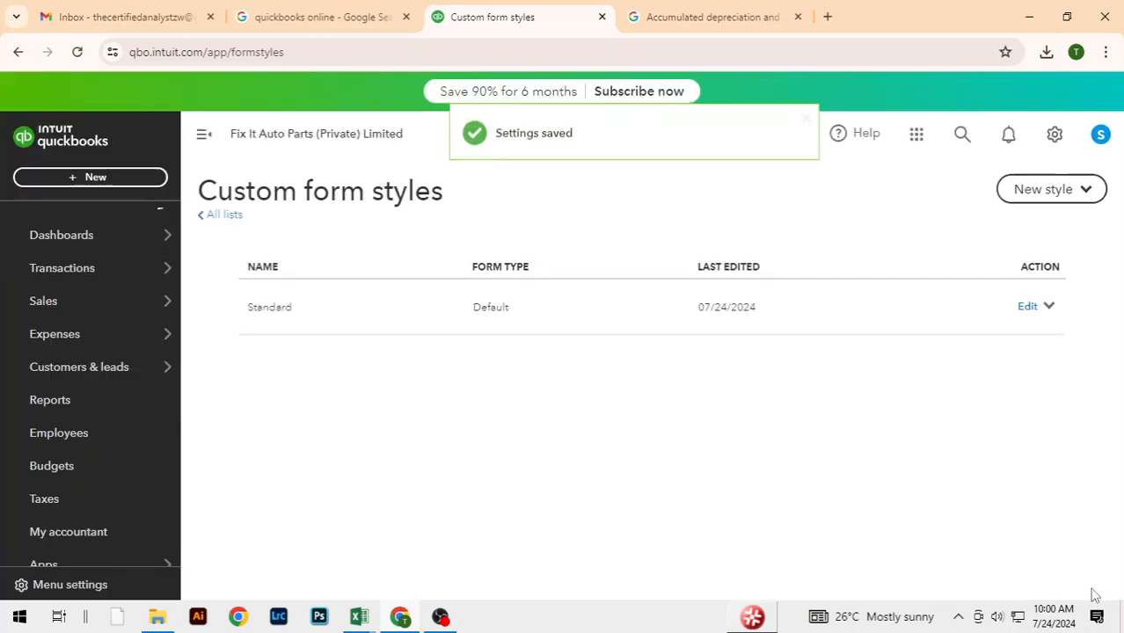
Reopen the Standard form style and examine the discount line in its content and PDF preview, then close the preview
left_click(1027, 313)
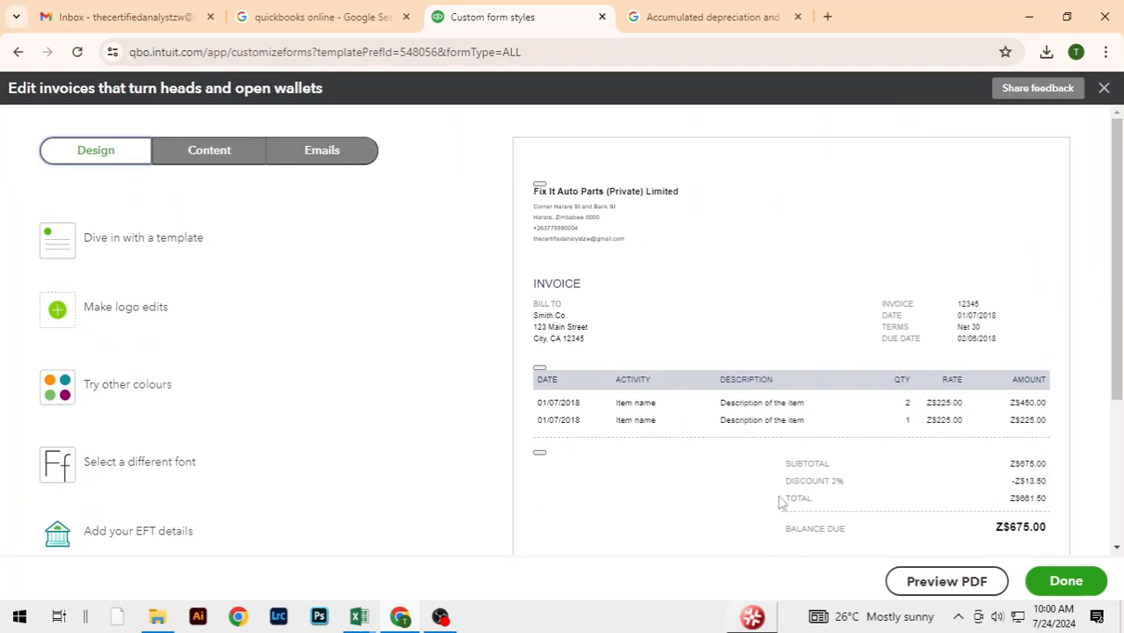
left_click(211, 151)
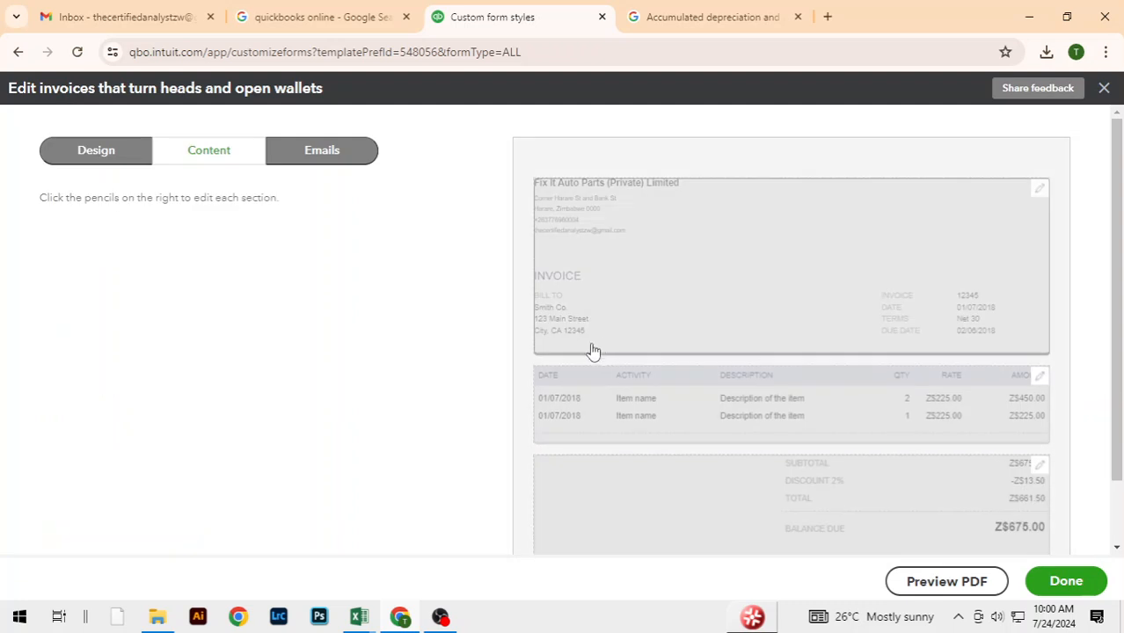
scroll(836, 409, "down", 1)
scroll(835, 409, "up", 1)
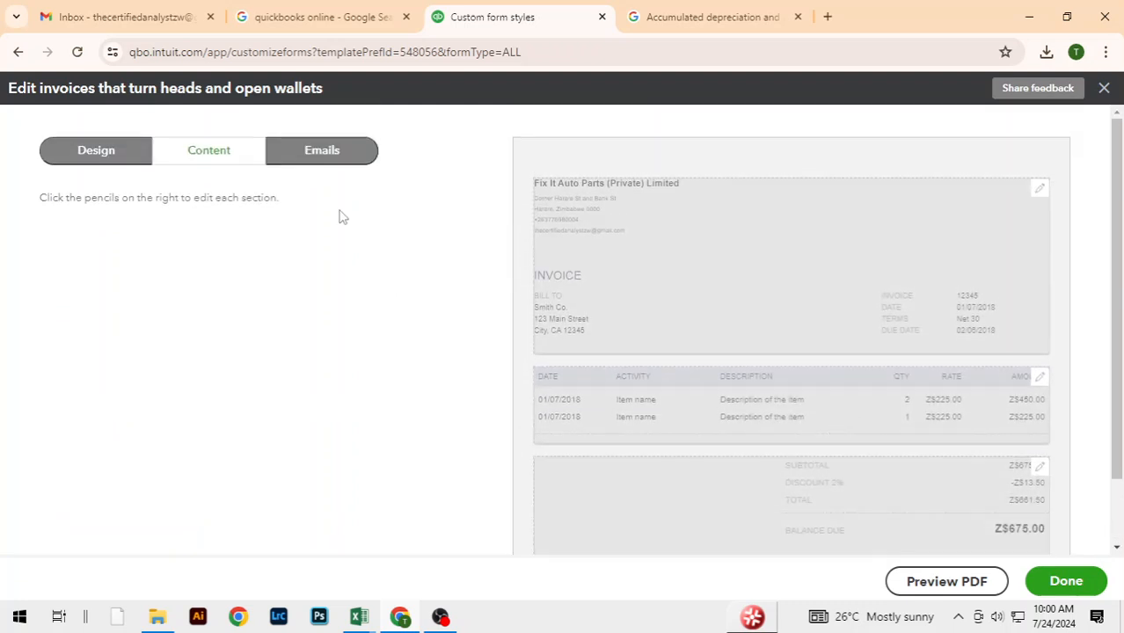
left_click(946, 587)
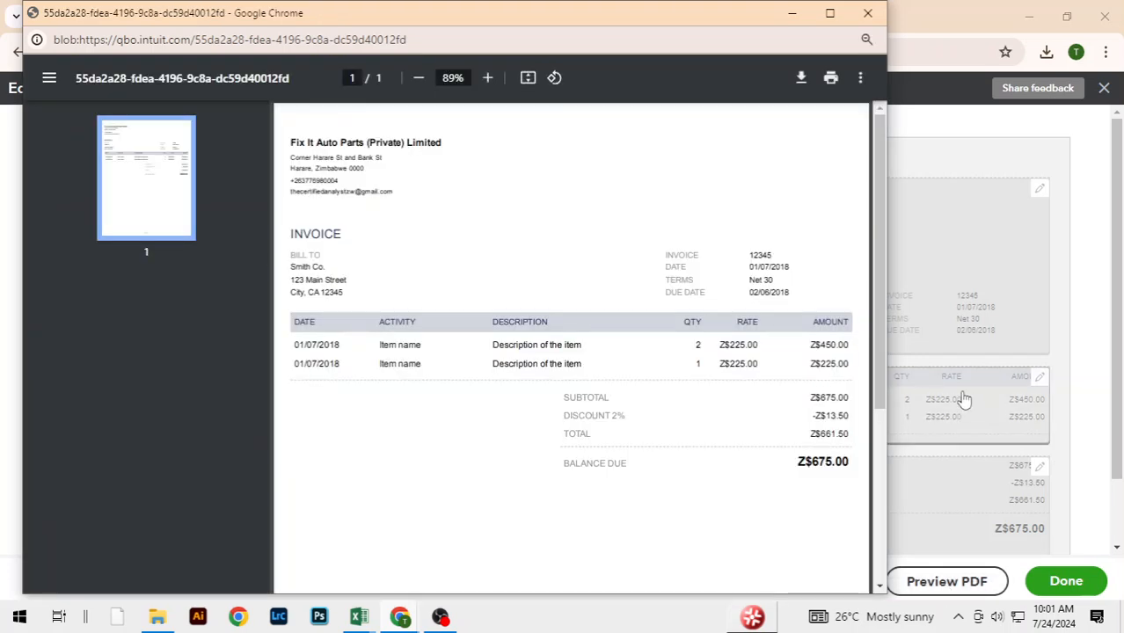
scroll(864, 343, "down", 3)
scroll(864, 343, "up", 2)
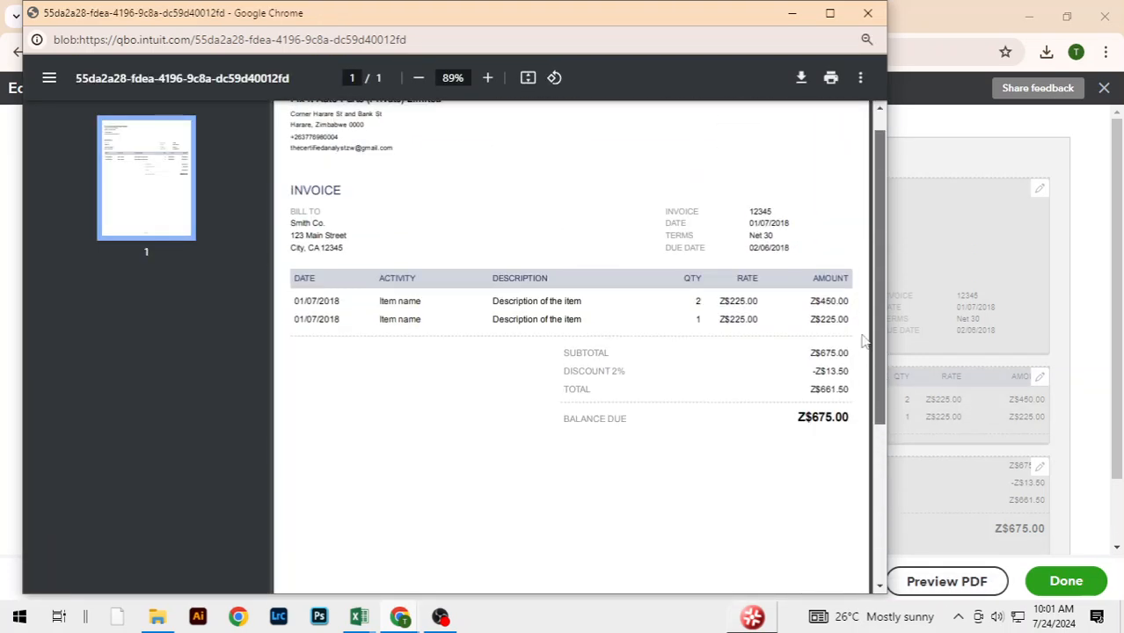
scroll(864, 343, "up", 1)
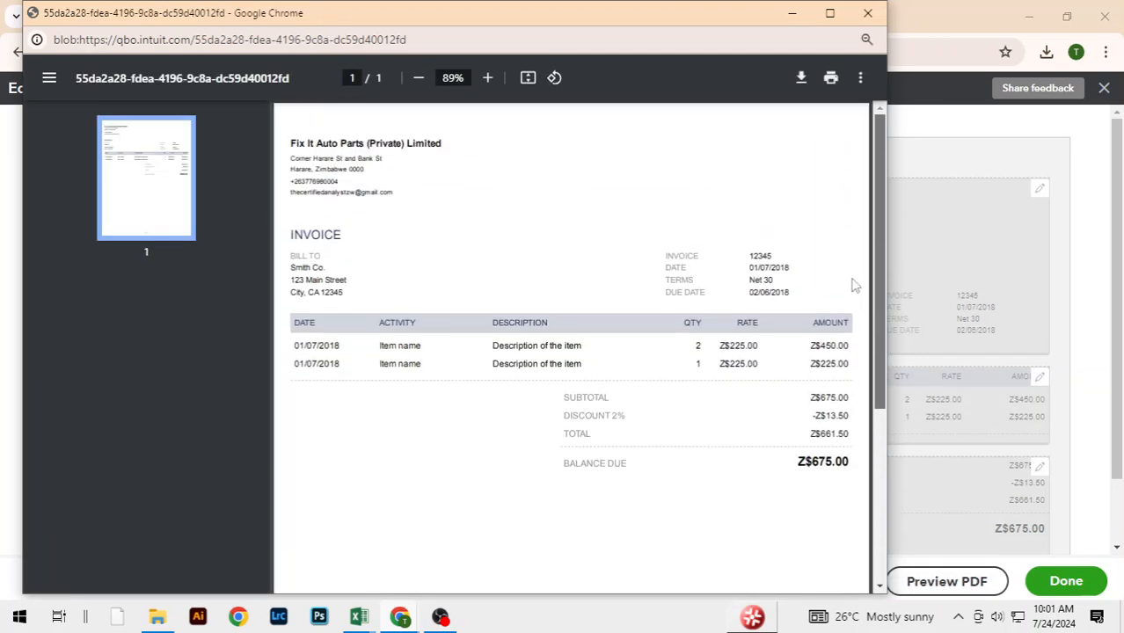
left_click(868, 17)
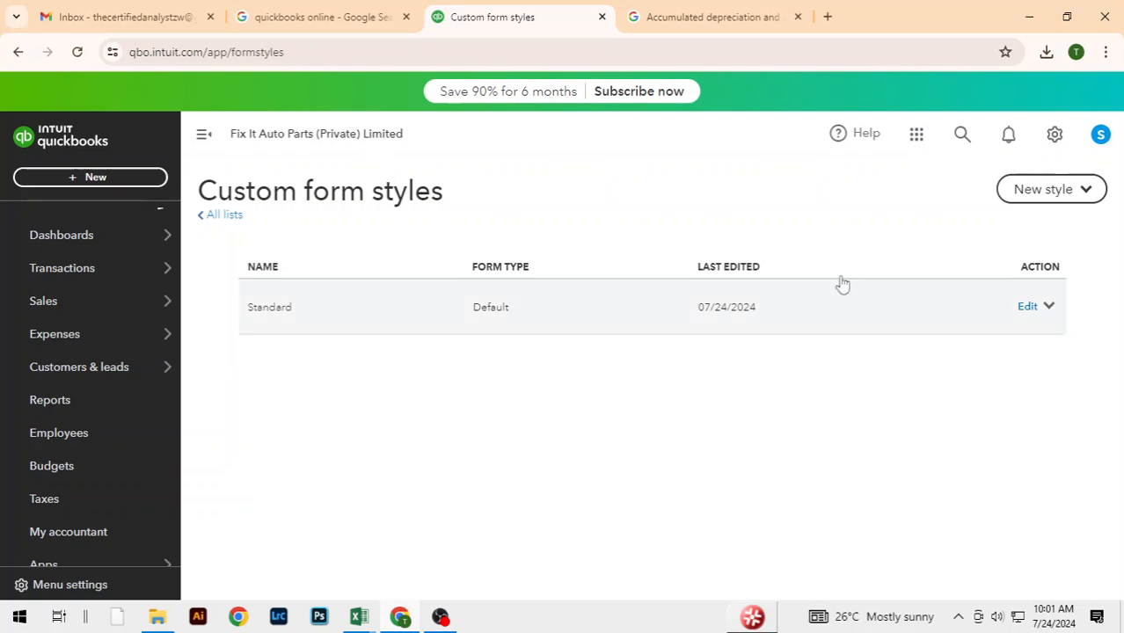
Open the overview of all lists and look over the available company settings, lists and tools
left_click(225, 216)
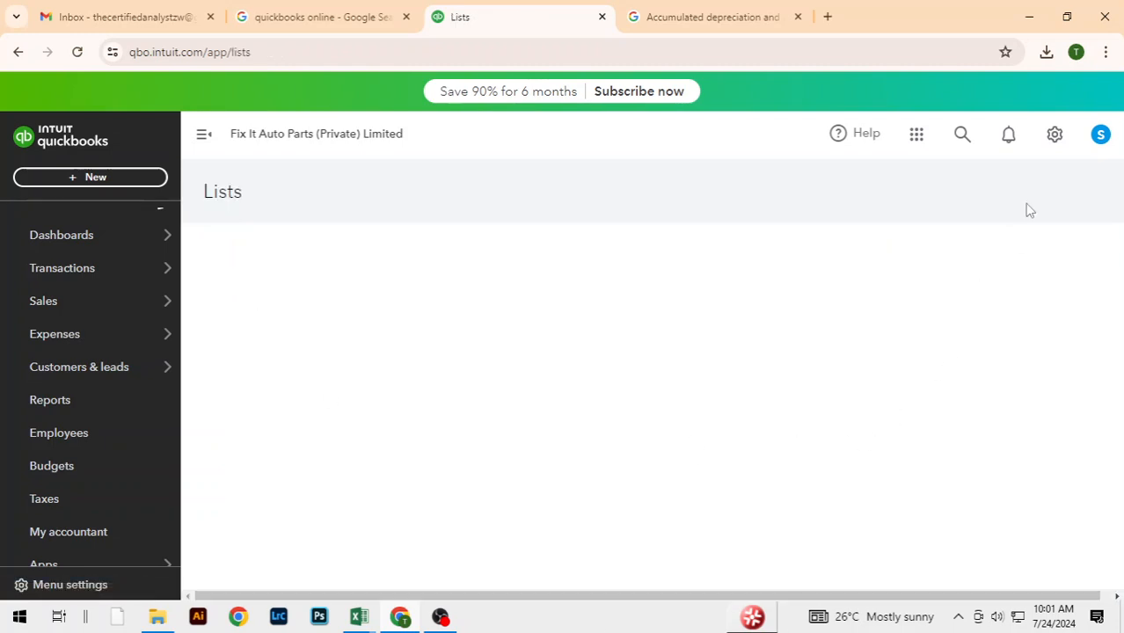
left_click(1053, 137)
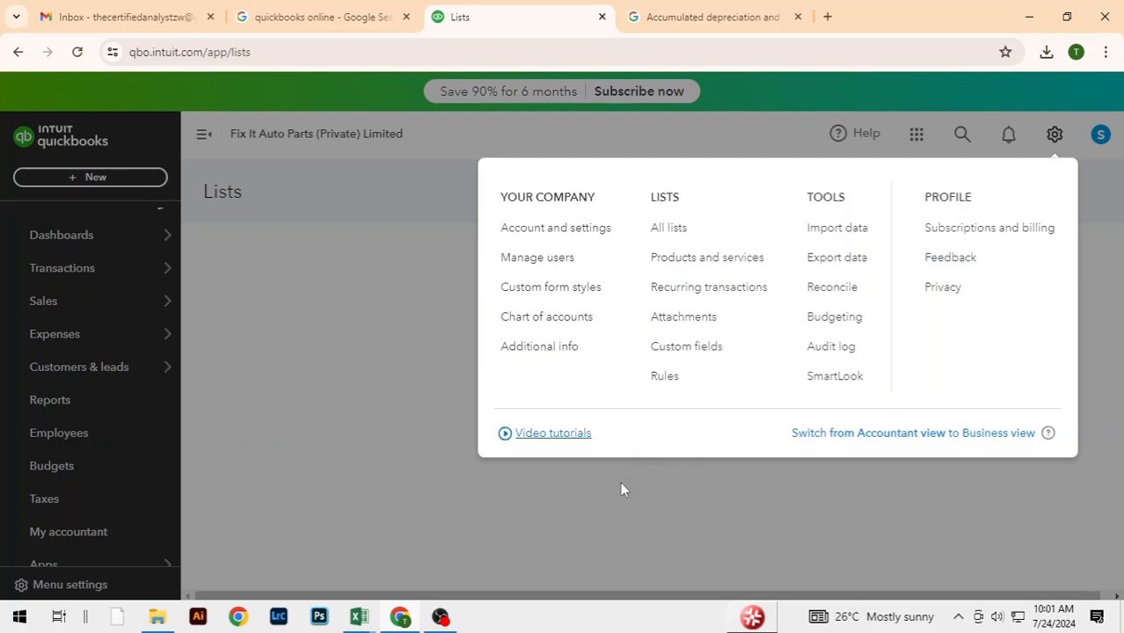
left_click(352, 381)
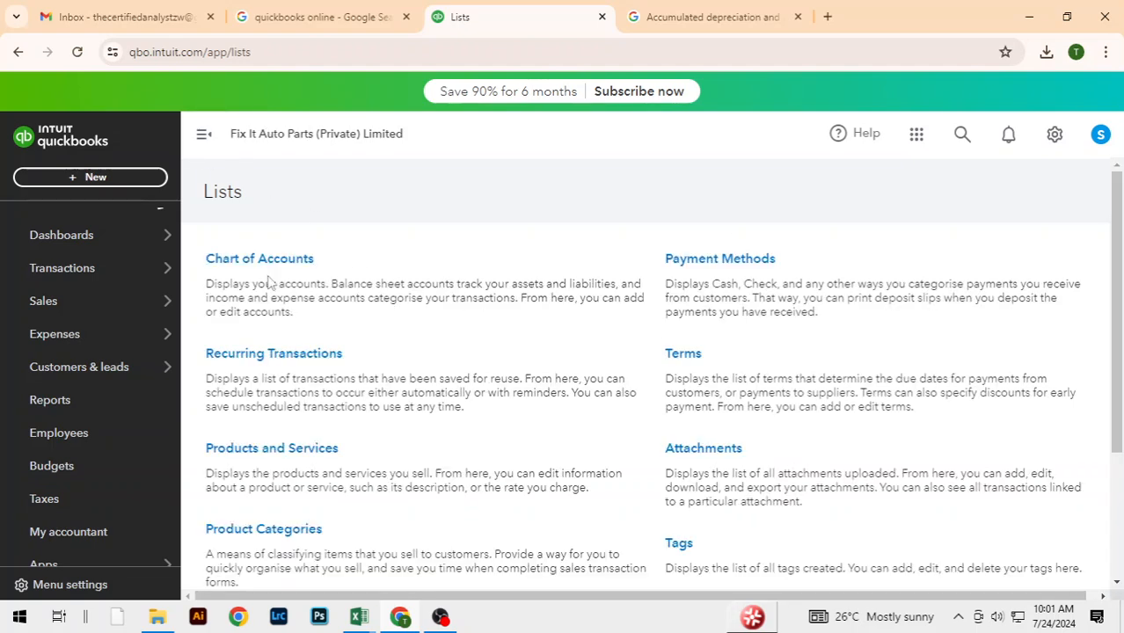
Open the company's cash flow dashboard and review its money in and money out summaries
left_click(74, 243)
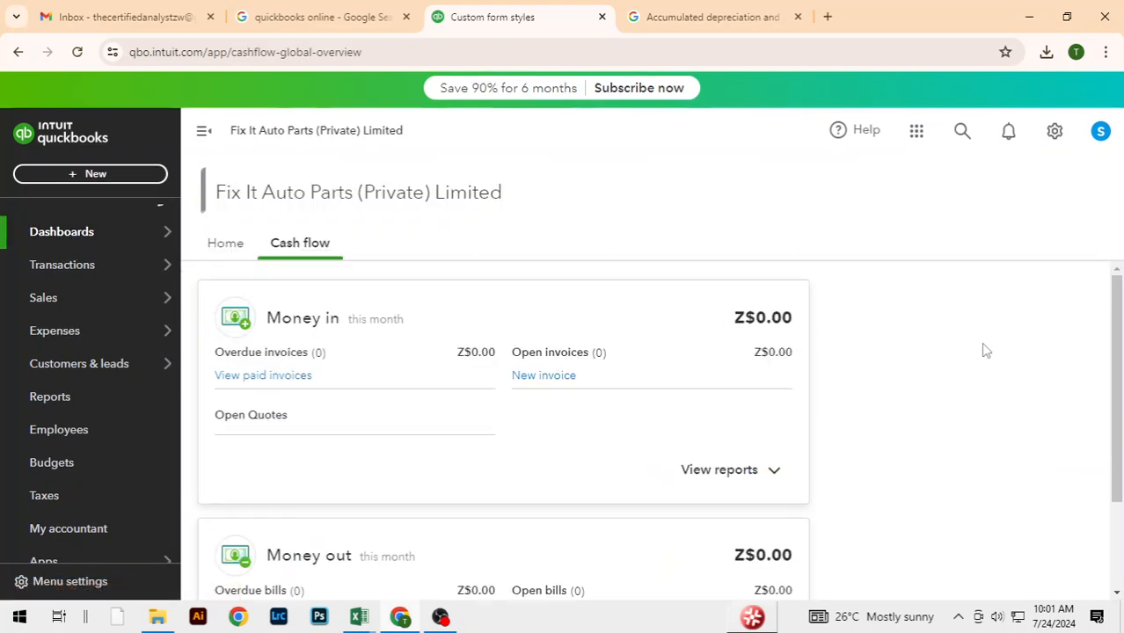
scroll(984, 349, "down", 1)
scroll(985, 350, "up", 1)
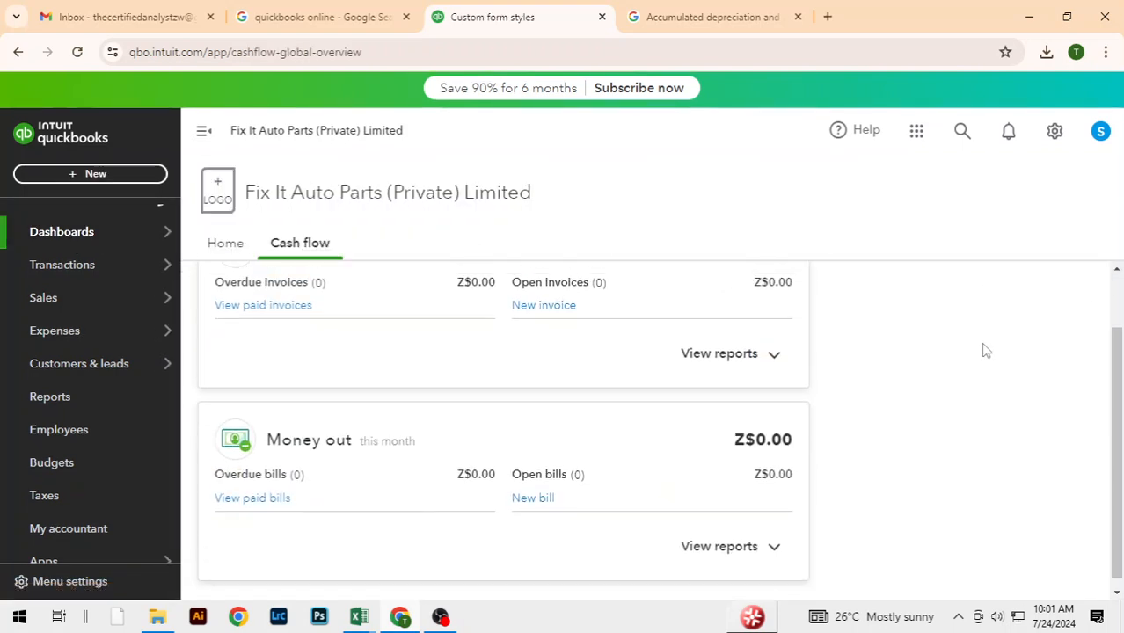